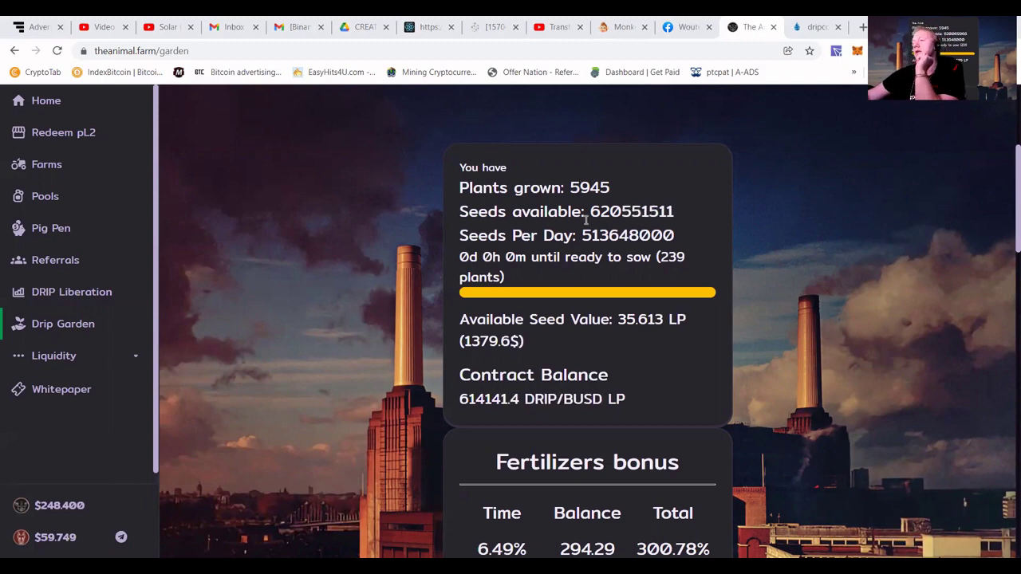
Examine the Drip Garden's seeds per day, available seeds, seed value, contract balance and fertilizers bonus
triple_click(635, 233)
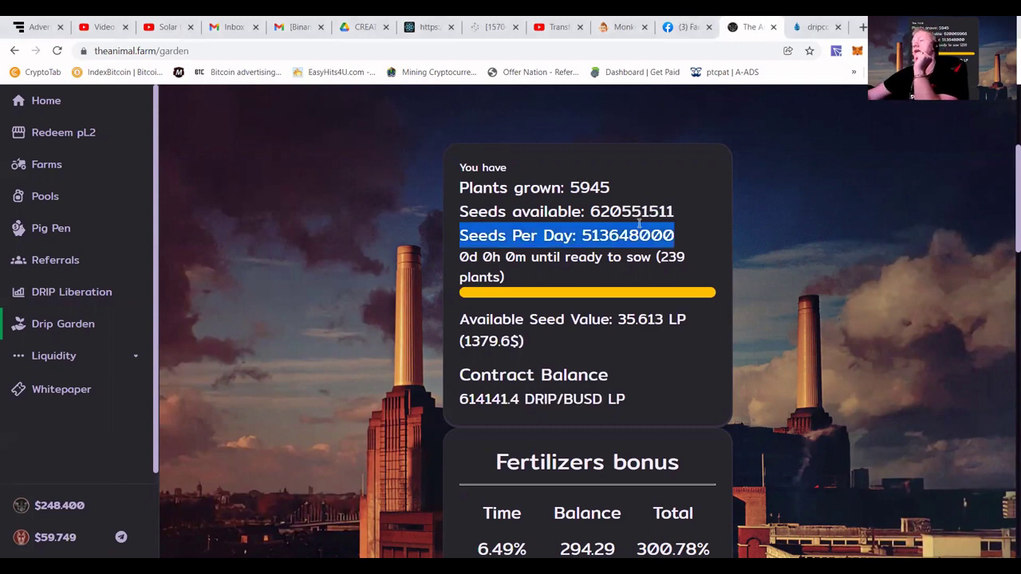
double_click(642, 210)
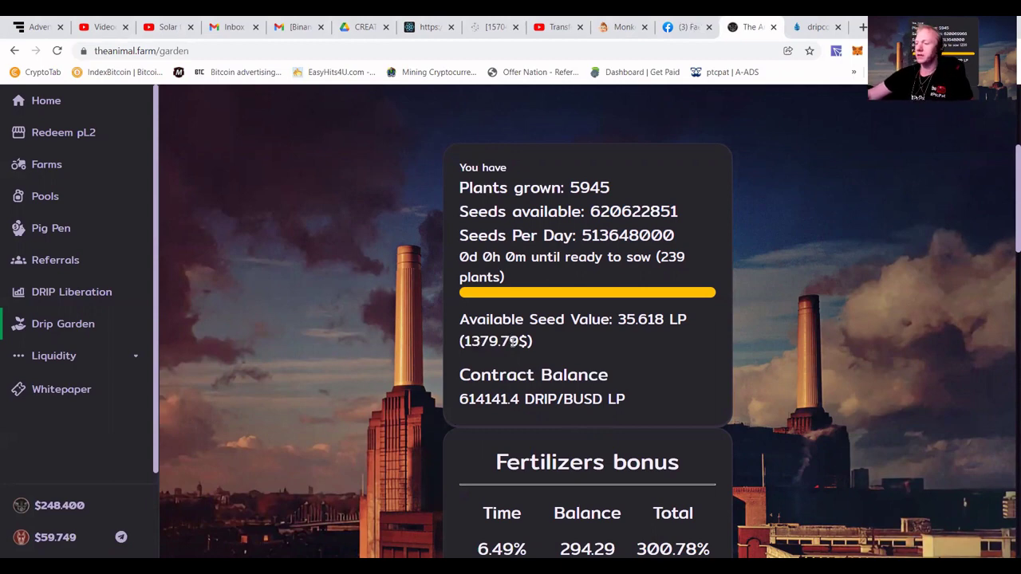
double_click(515, 341)
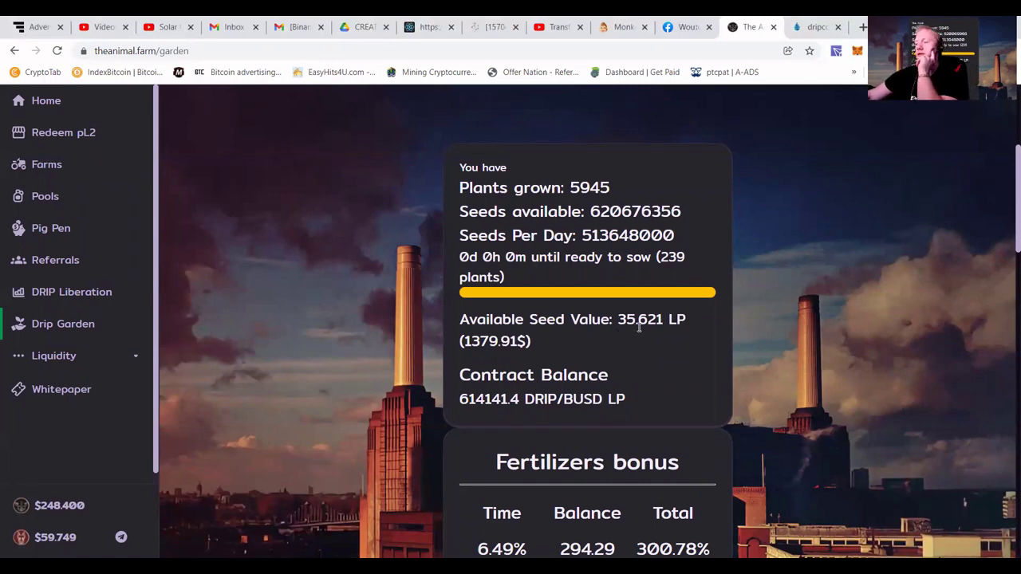
scroll(657, 333, "down", 1)
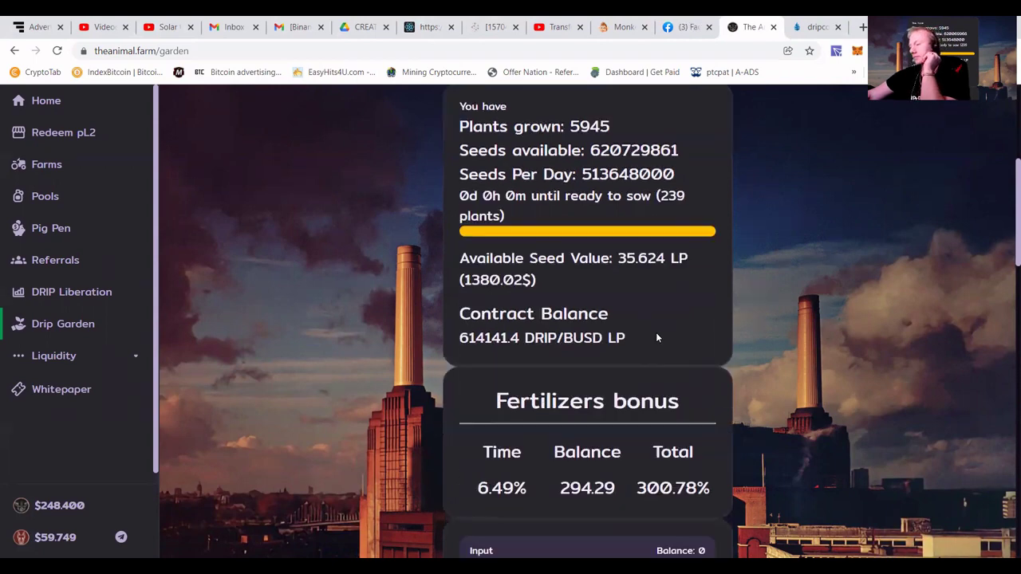
scroll(658, 332, "down", 1)
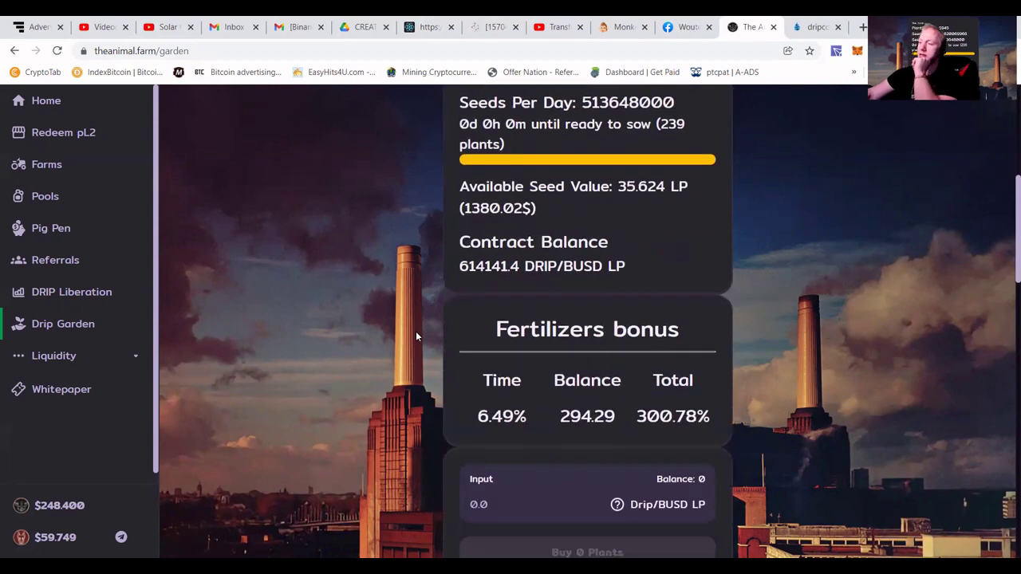
triple_click(477, 265)
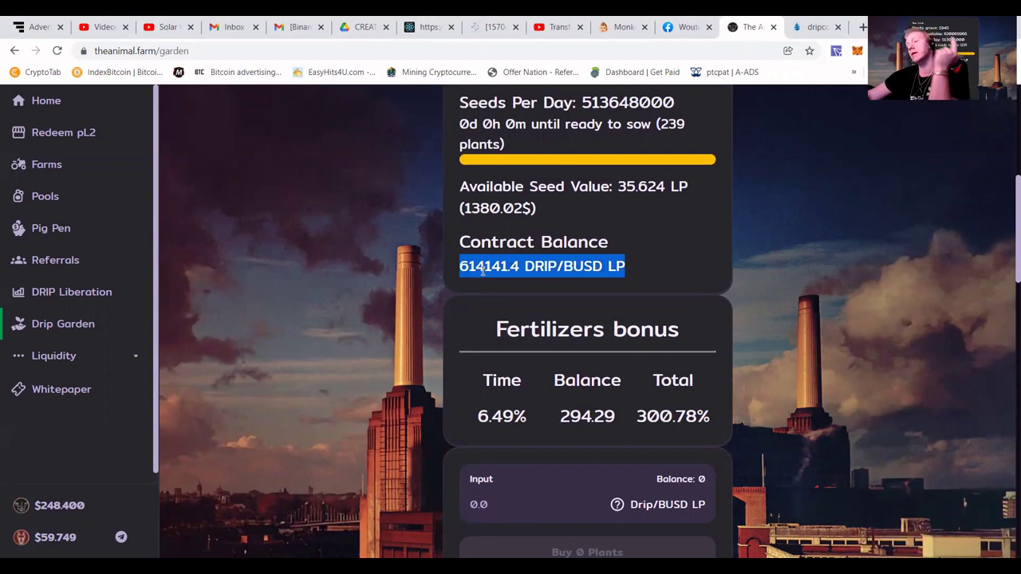
double_click(482, 270)
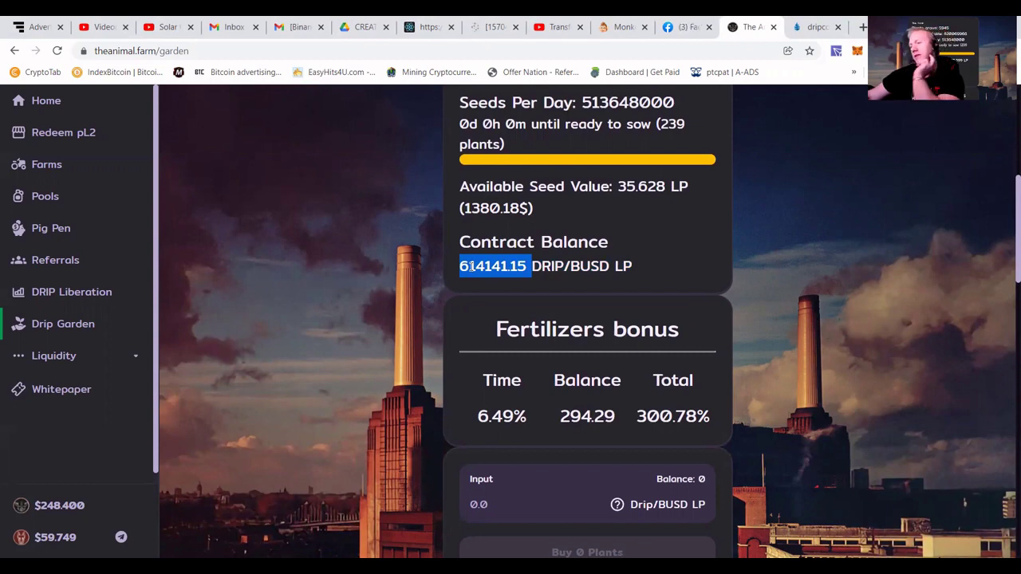
scroll(470, 268, "down", 1)
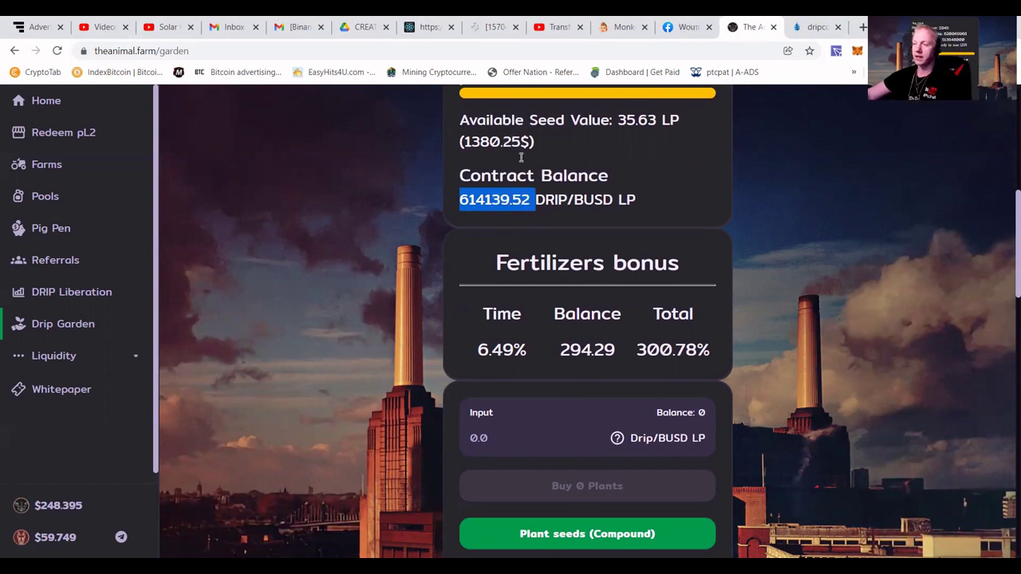
scroll(476, 148, "up", 2)
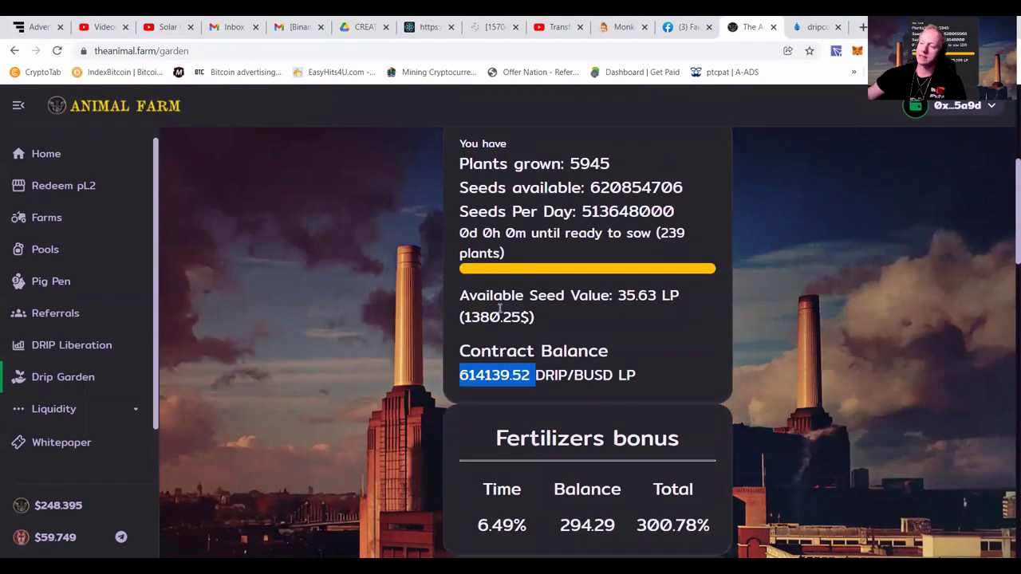
scroll(525, 316, "down", 1)
scroll(524, 308, "down", 2)
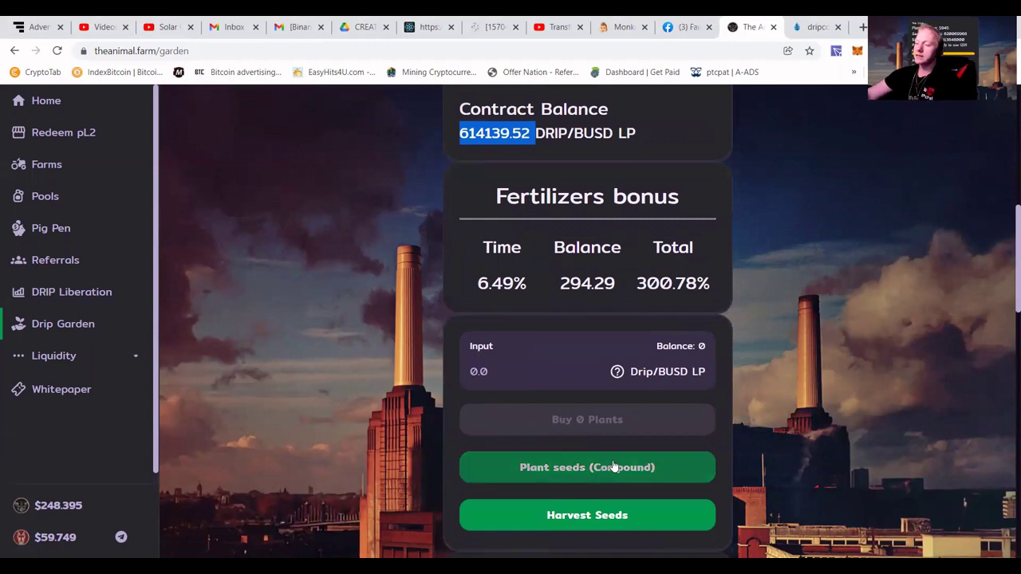
scroll(629, 453, "up", 3)
scroll(632, 450, "up", 2)
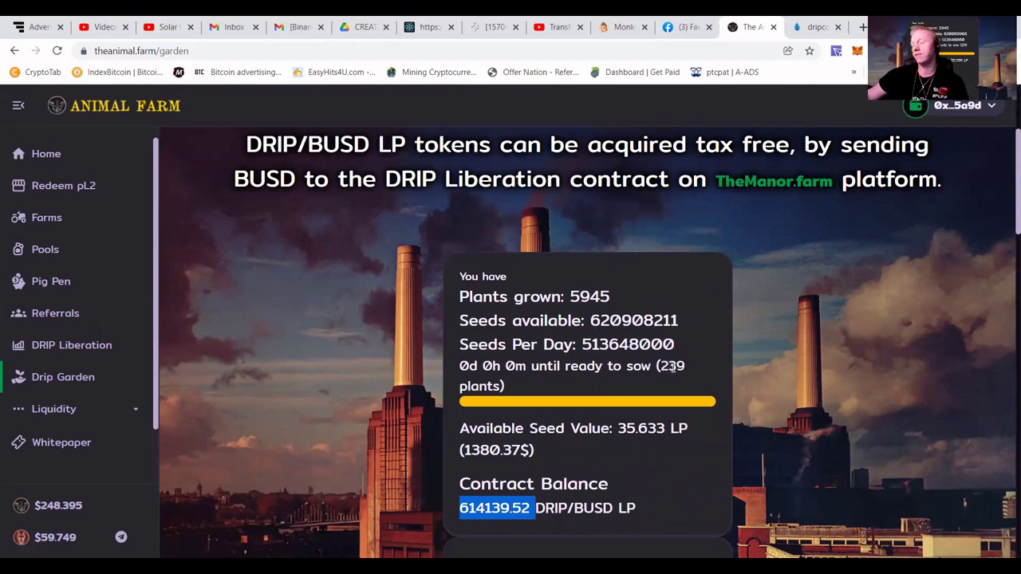
Compound the available seeds into plants in the Drip Garden and check the sowing countdown and plants grown
scroll(680, 370, "down", 5)
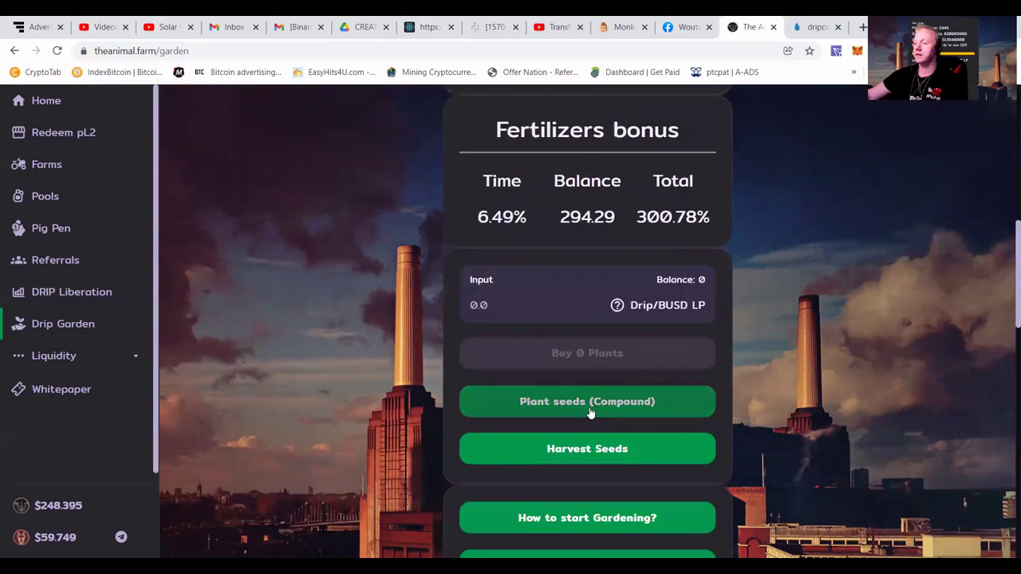
left_click(587, 412)
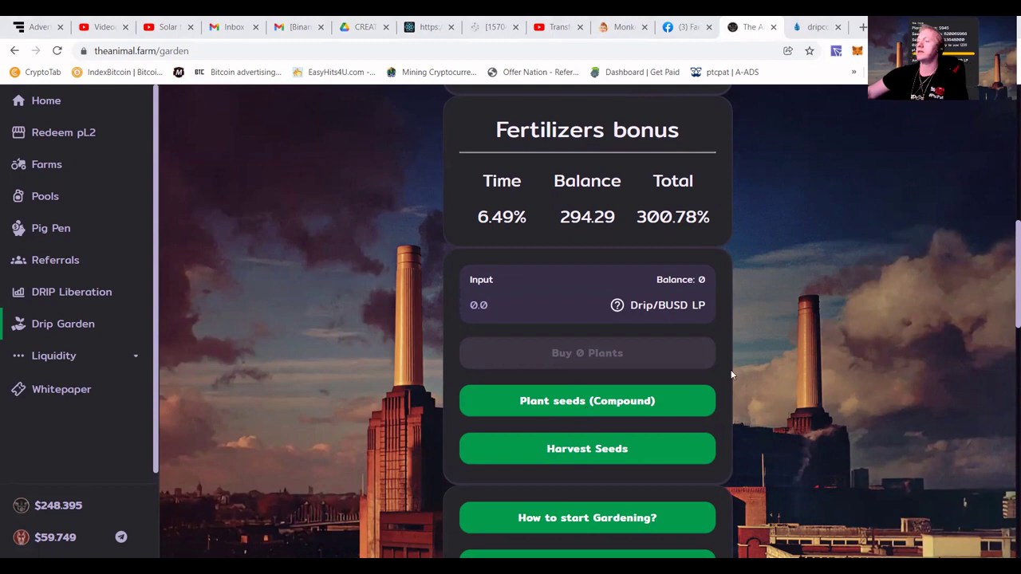
scroll(587, 413, "up", 3)
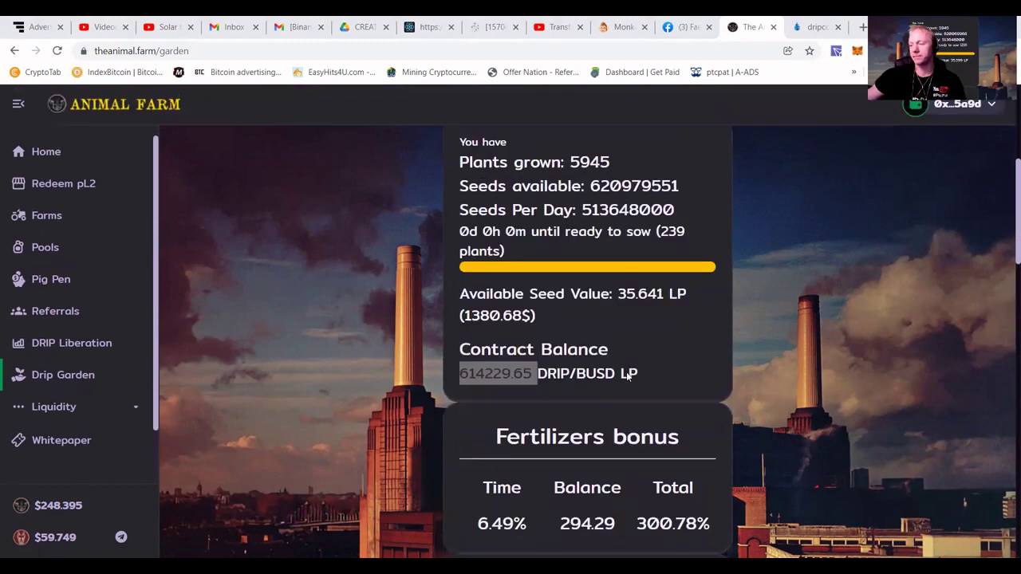
scroll(622, 375, "up", 1)
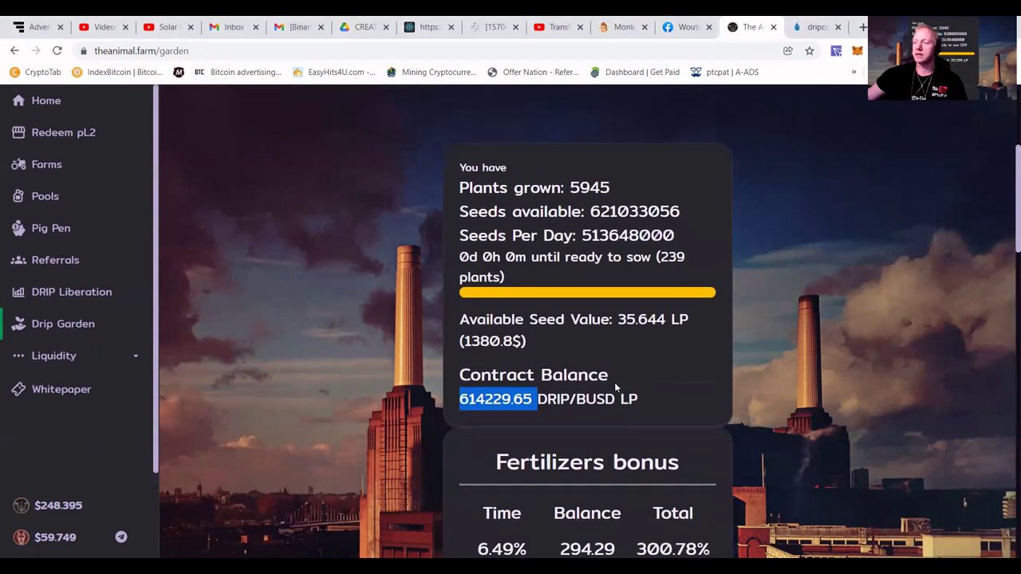
double_click(672, 257)
left_click_drag(591, 189, 584, 188)
left_click(585, 187)
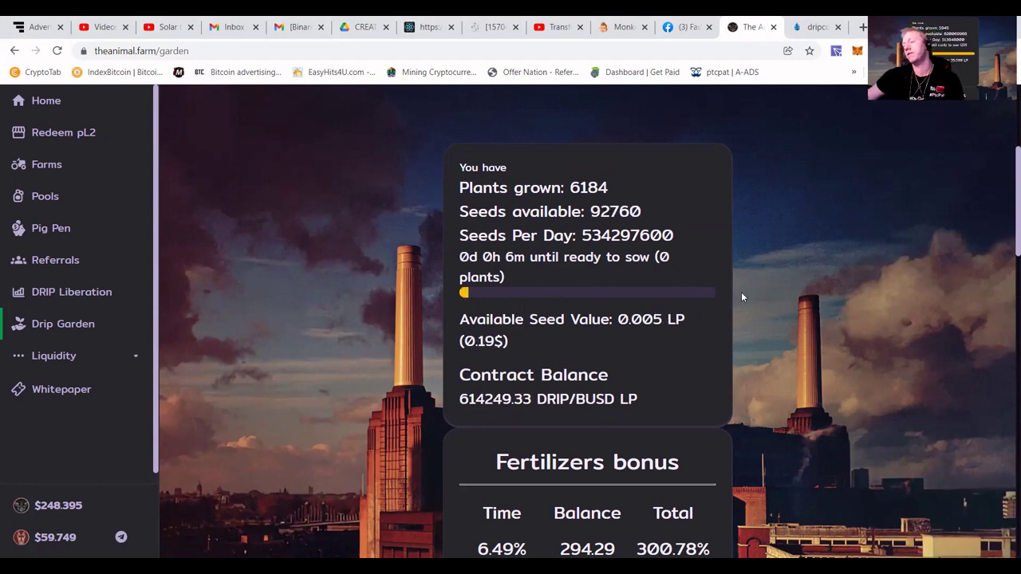
Read through the How to start Gardening guide and close it
scroll(738, 297, "down", 1)
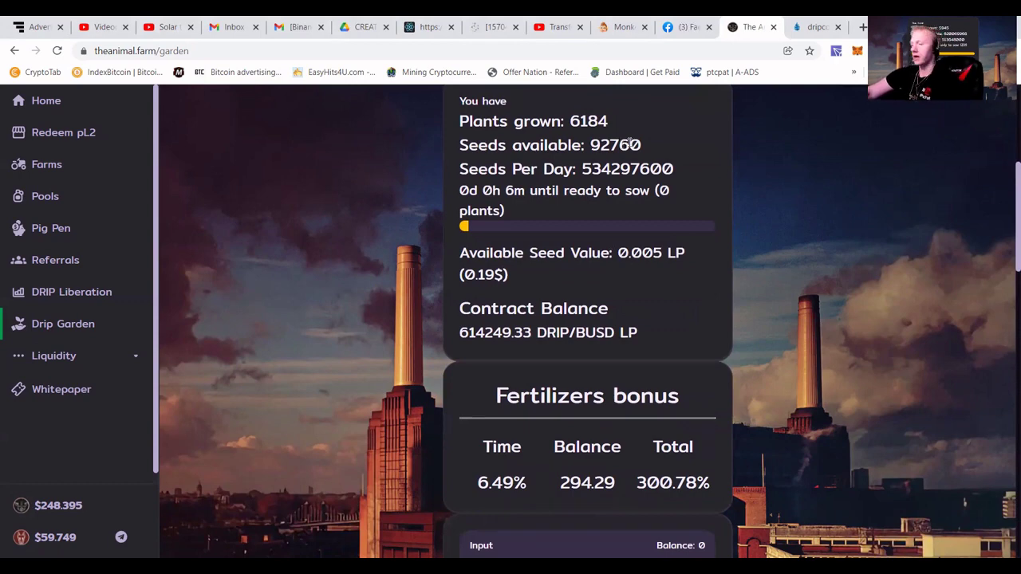
scroll(625, 167, "down", 4)
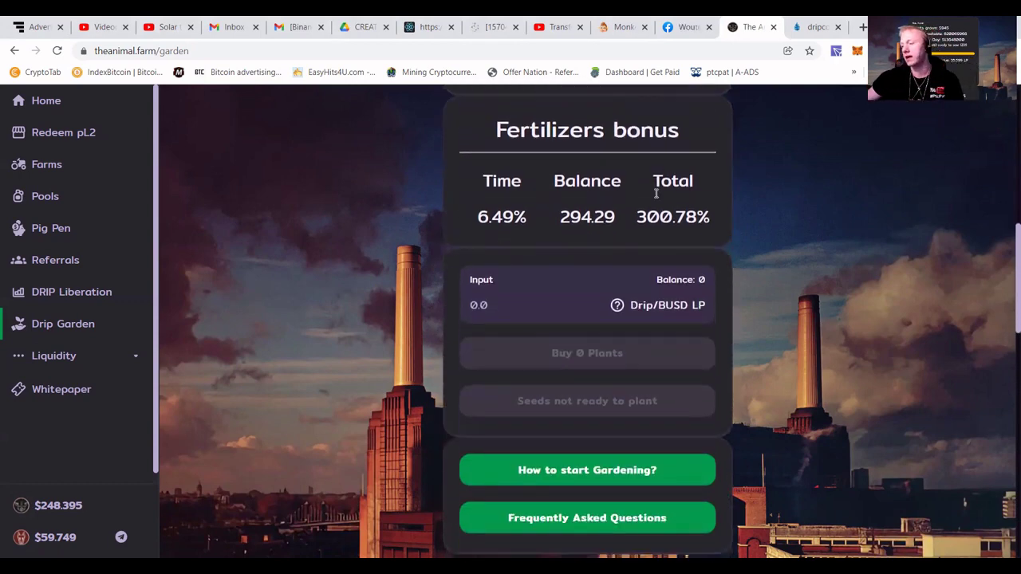
scroll(658, 179, "down", 2)
scroll(580, 416, "up", 1)
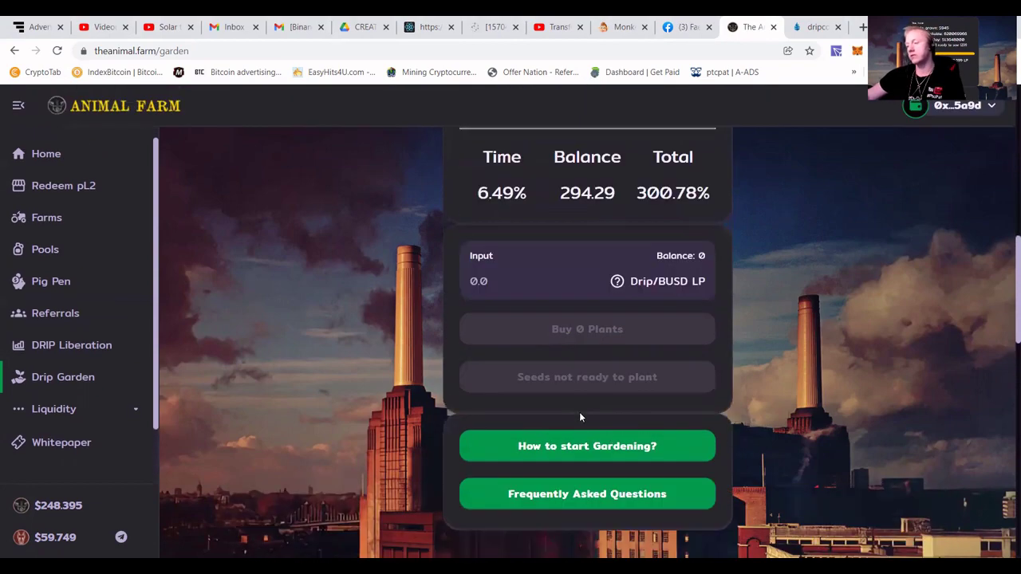
left_click(587, 443)
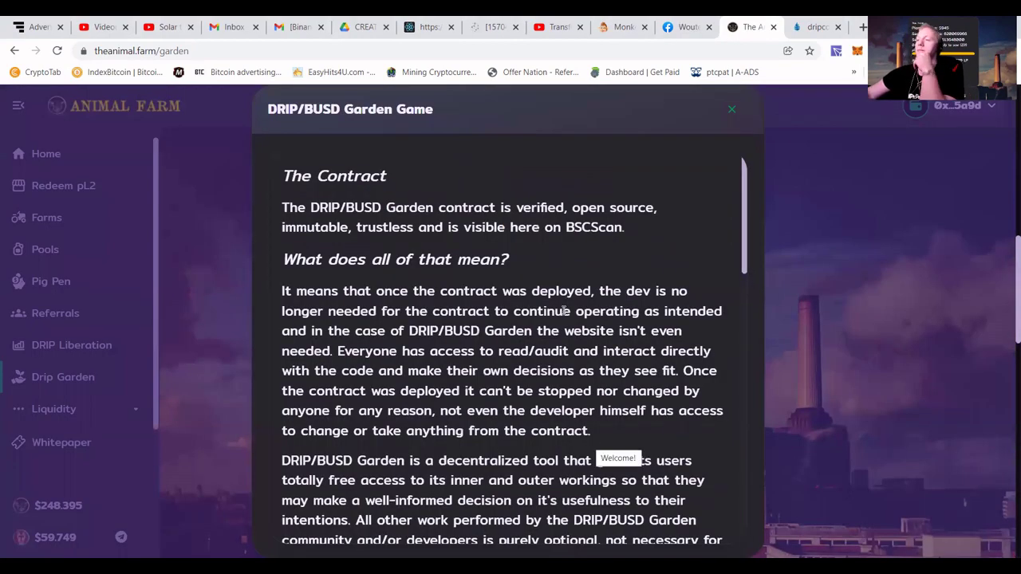
scroll(754, 305, "down", 3)
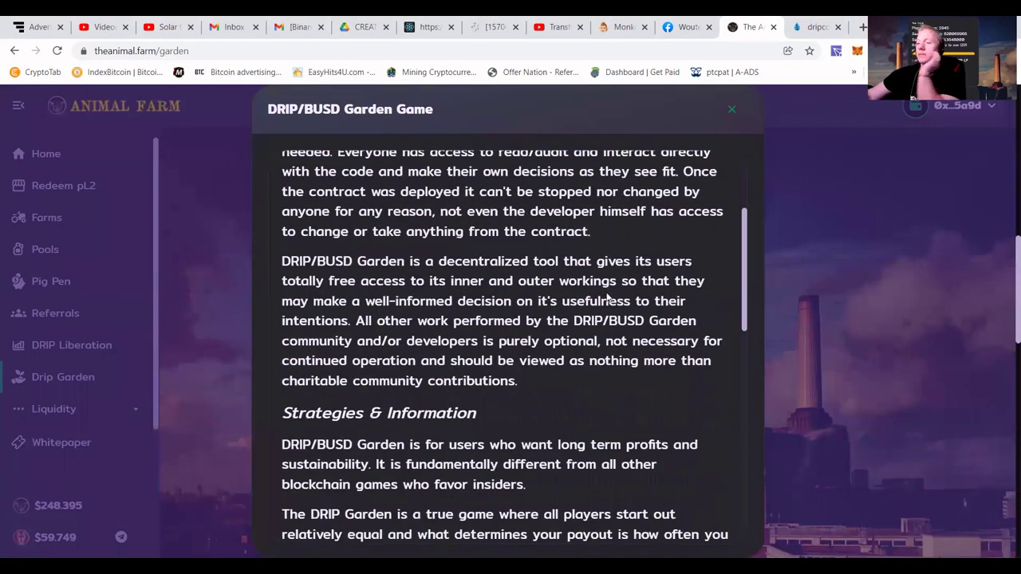
scroll(754, 306, "down", 2)
scroll(754, 304, "down", 1)
left_click(799, 275)
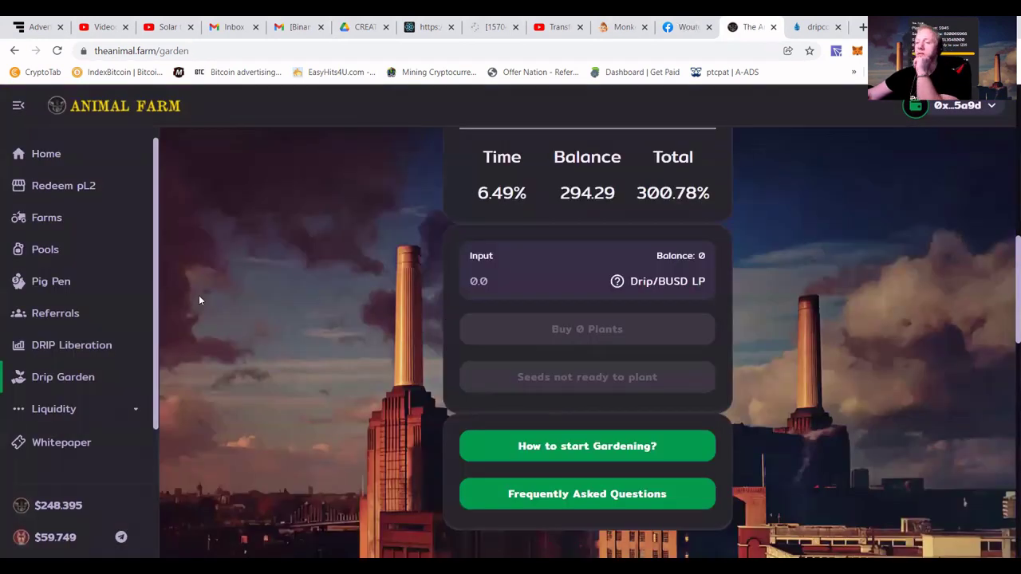
Open the DRIP Liberation page and go to its Liberate Drip form
left_click(102, 344)
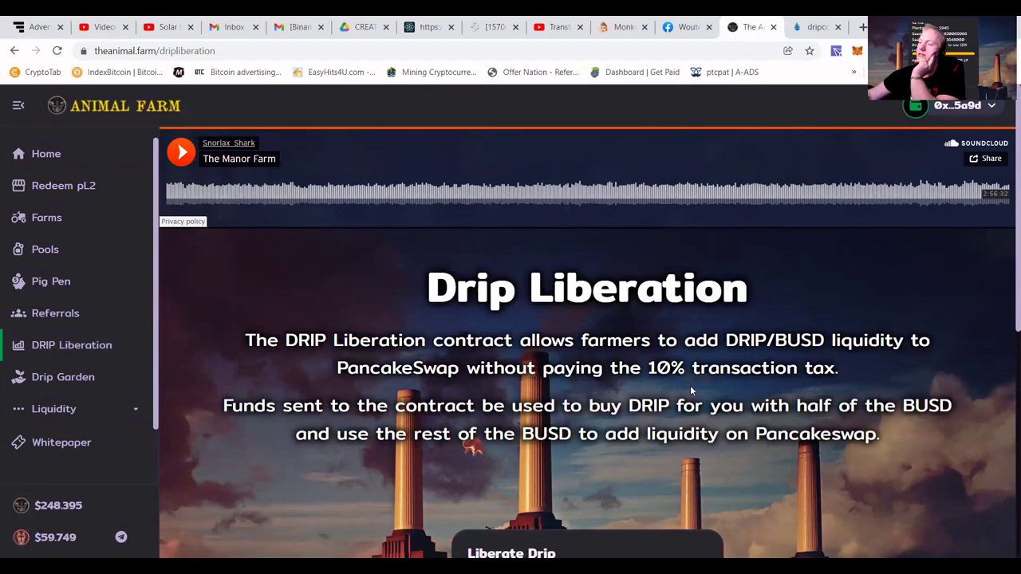
scroll(674, 388, "down", 2)
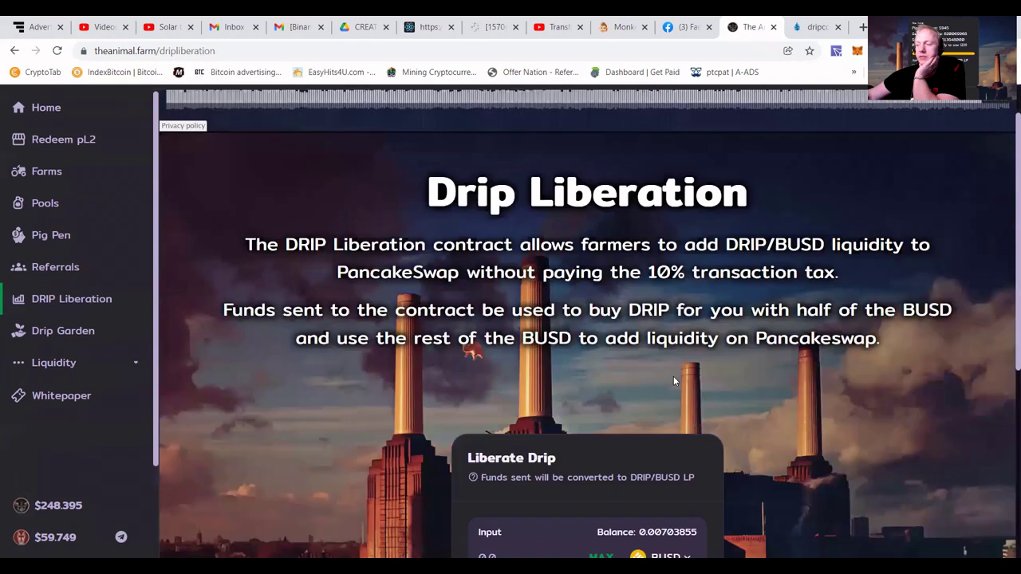
scroll(645, 316, "down", 1)
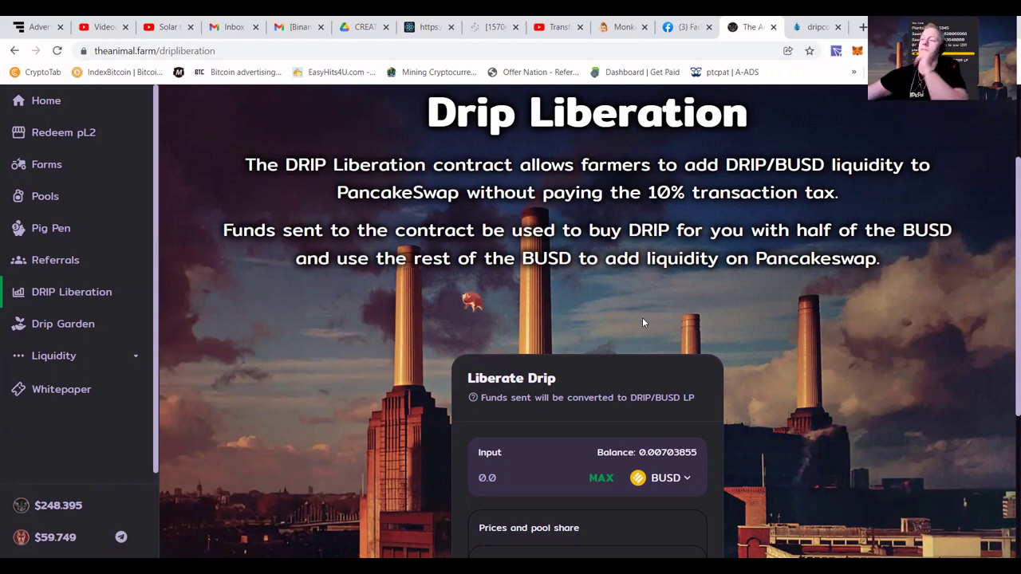
scroll(611, 378, "down", 2)
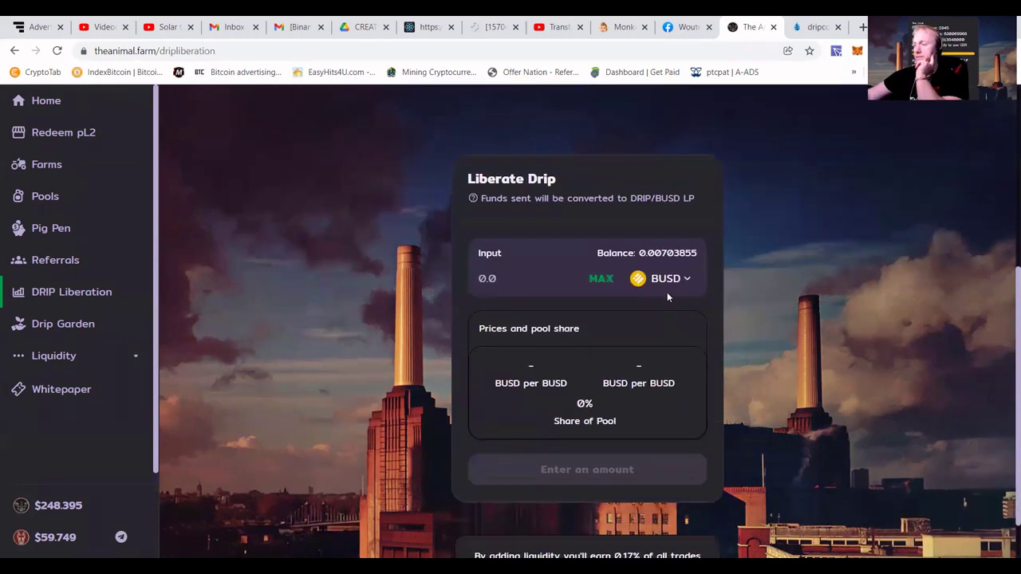
Choose BNB as the token to supply in the Liberate Drip form and set the amount to 0.4
left_click(662, 284)
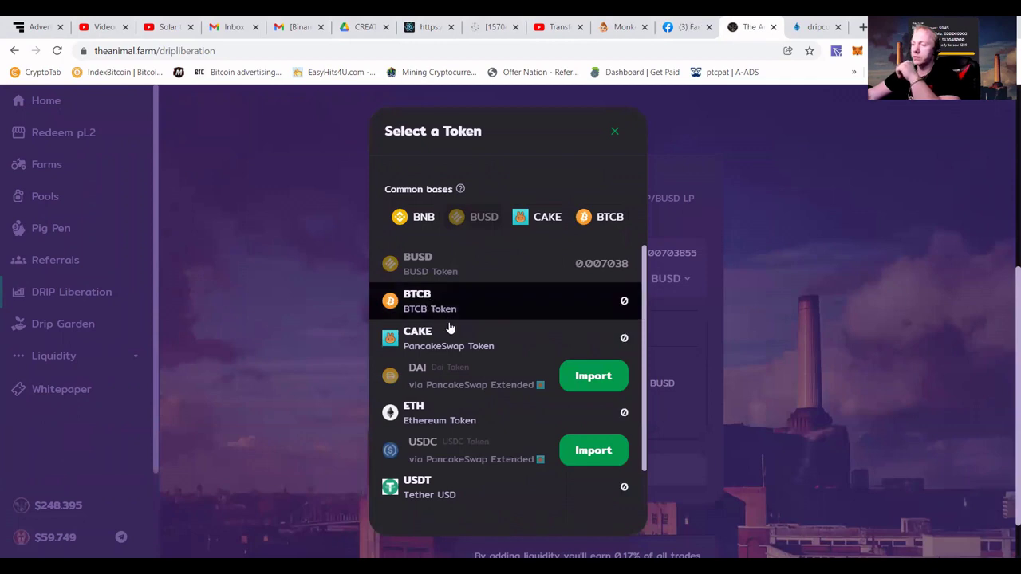
left_click_drag(423, 224, 418, 224)
left_click(418, 222)
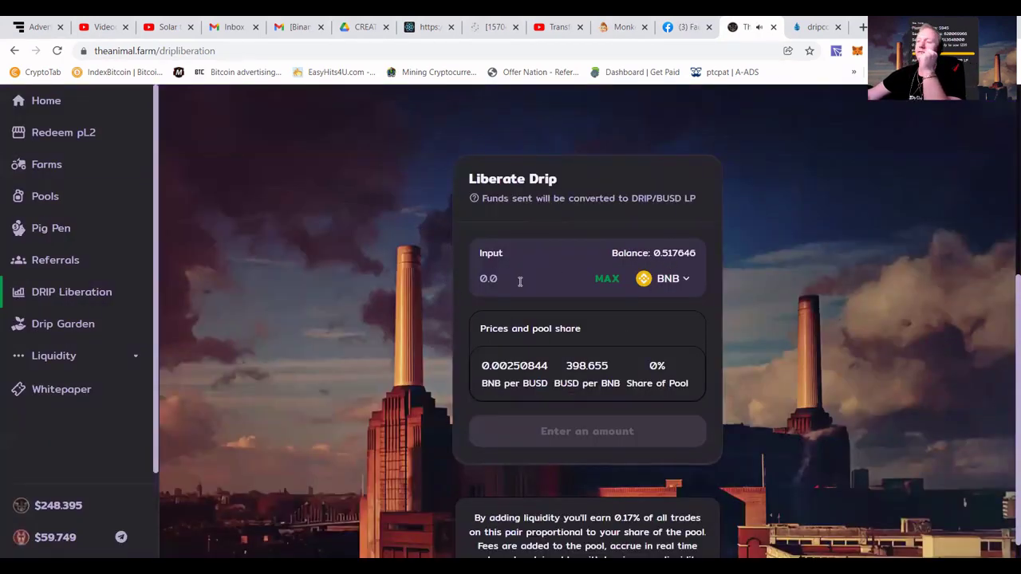
left_click(481, 278)
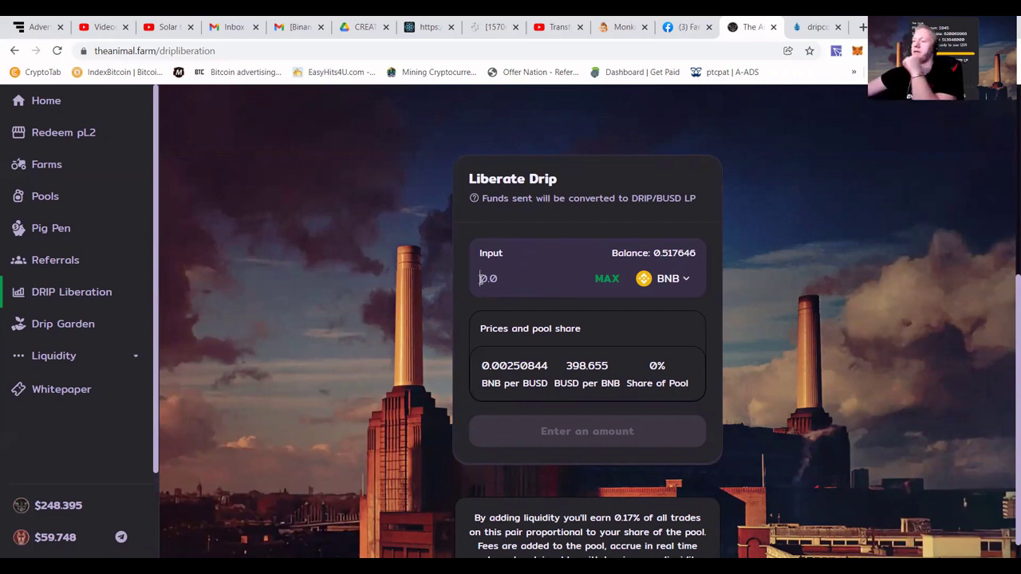
type("0")
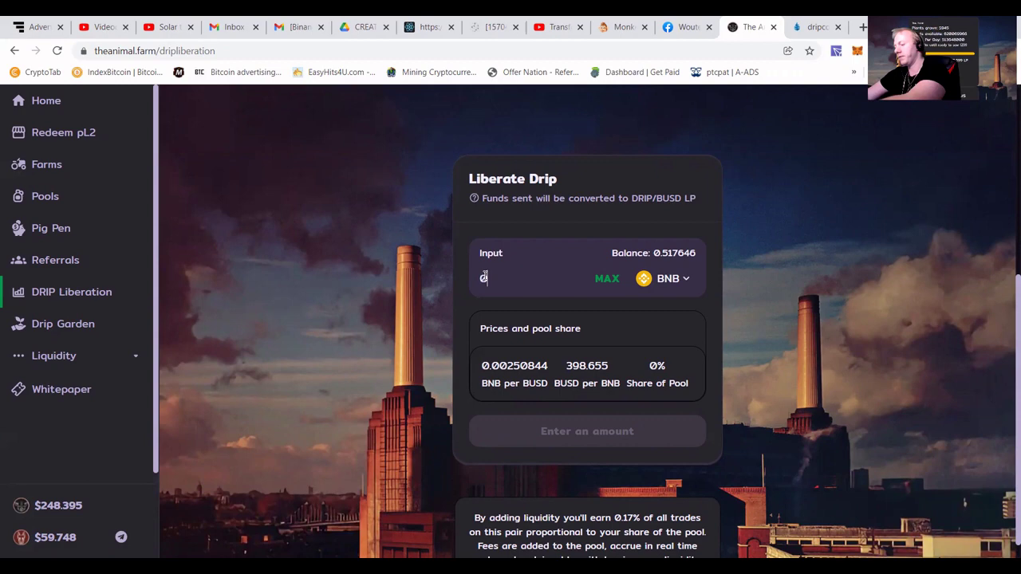
type(".4")
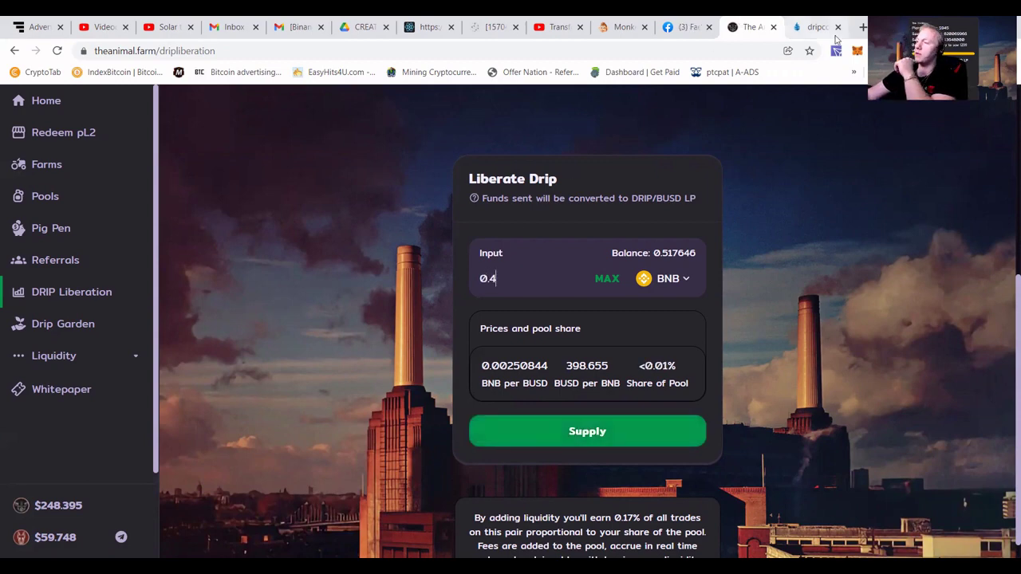
Convert 0.4 BNB to USD on CoinGecko's BNB page in a new tab, and return to the Liberate Drip form
left_click(862, 28)
type("bnb")
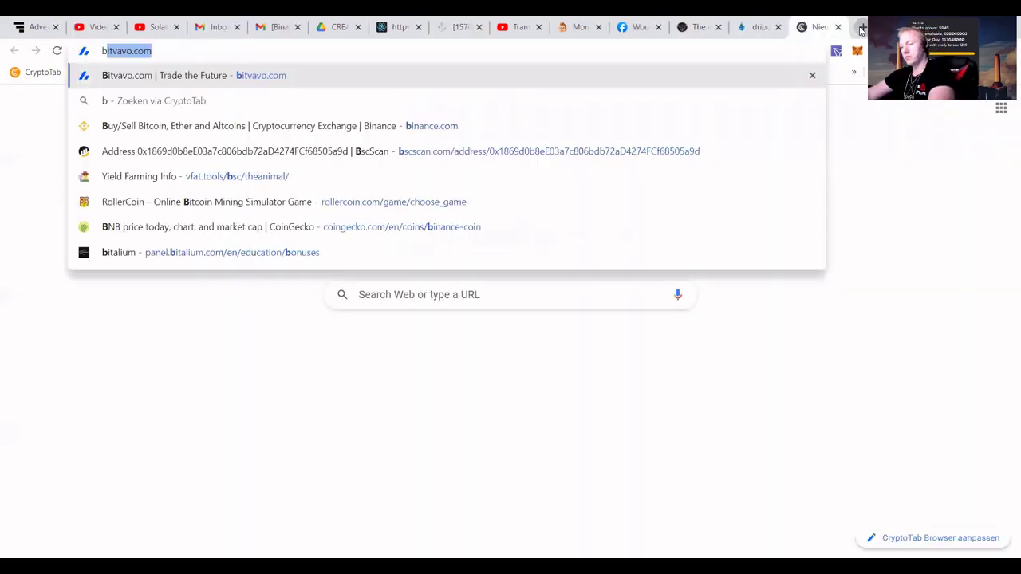
left_click(348, 225)
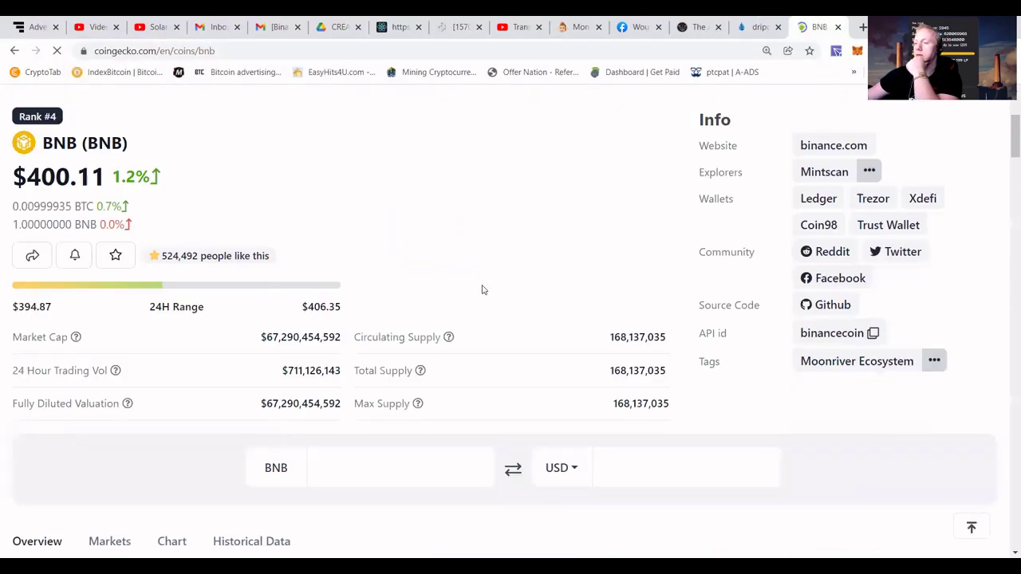
scroll(482, 289, "down", 1)
left_click(439, 417)
type("0.4")
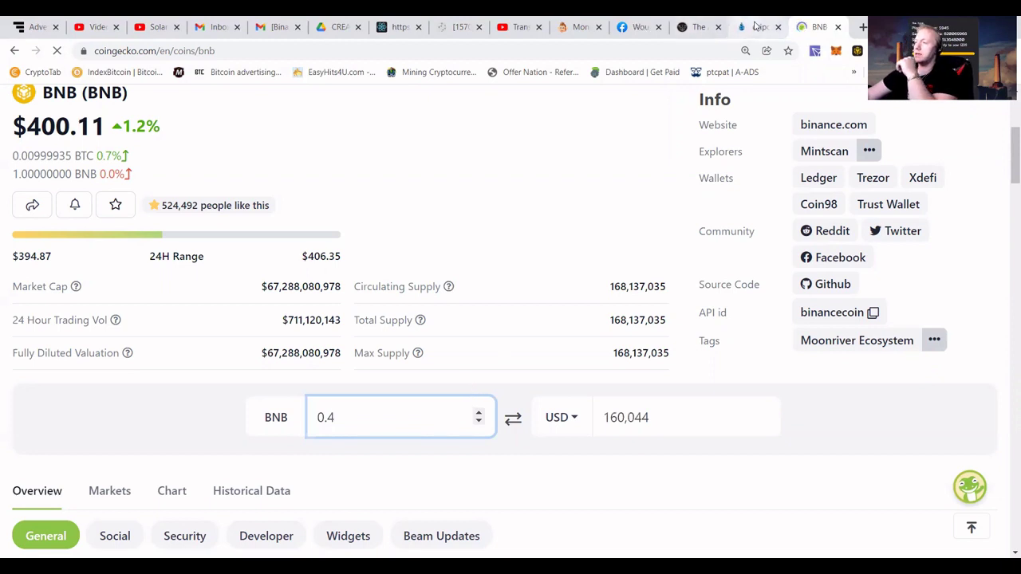
left_click(695, 26)
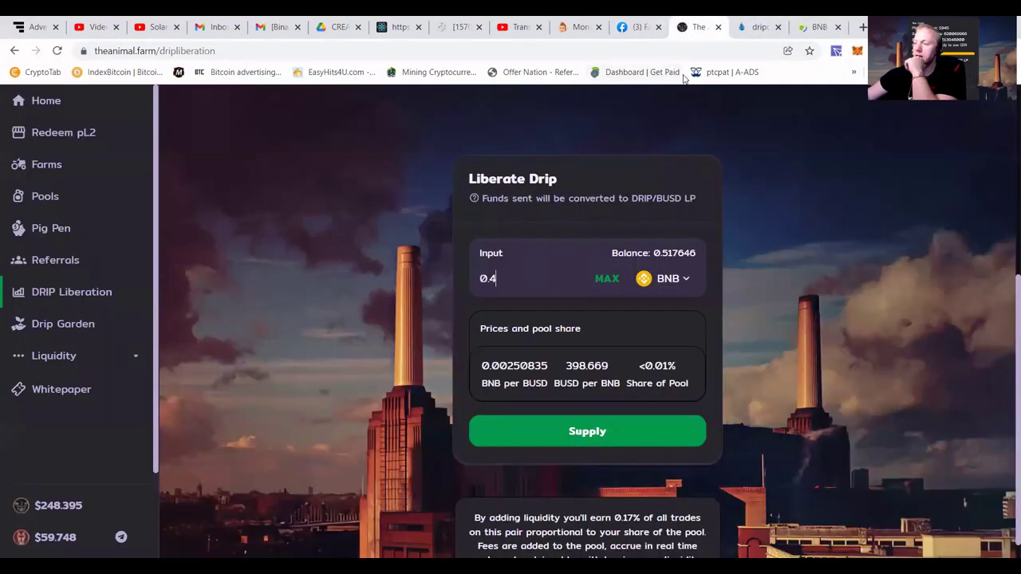
Supply the 0.4 BNB for BUSD/DRIP pool tokens, confirm the supply, and close the transaction dialog
left_click(589, 441)
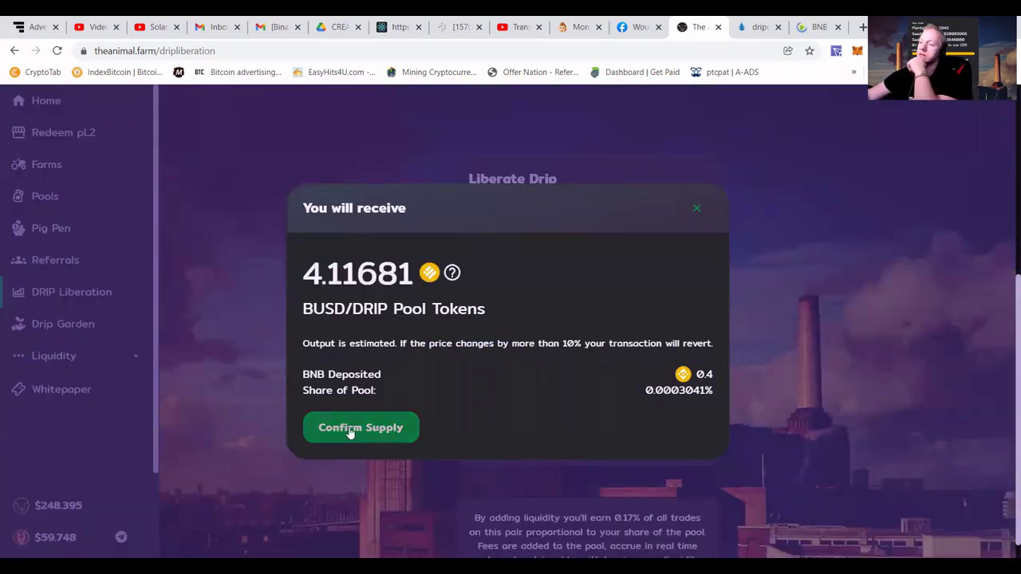
left_click(351, 429)
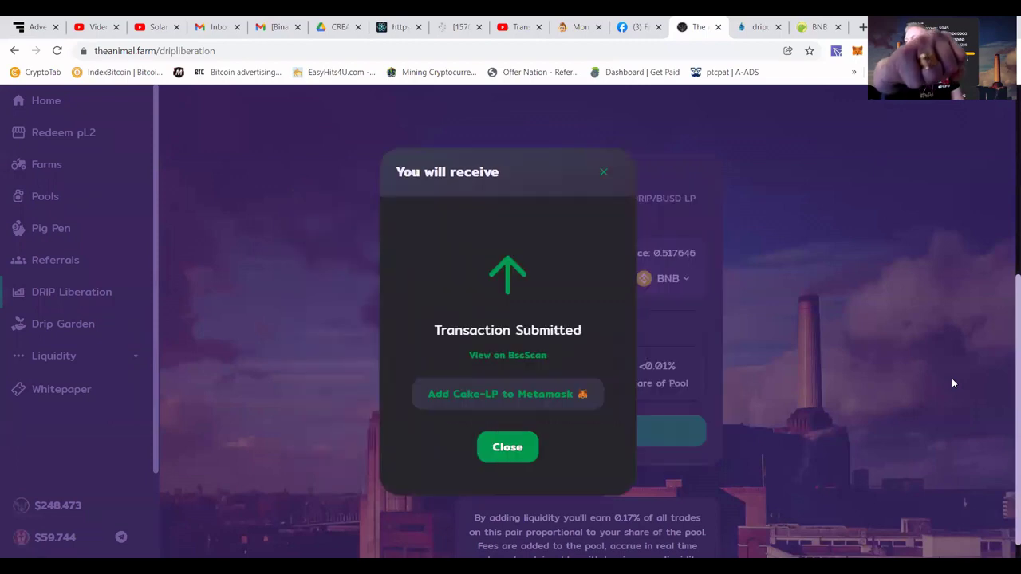
left_click(508, 446)
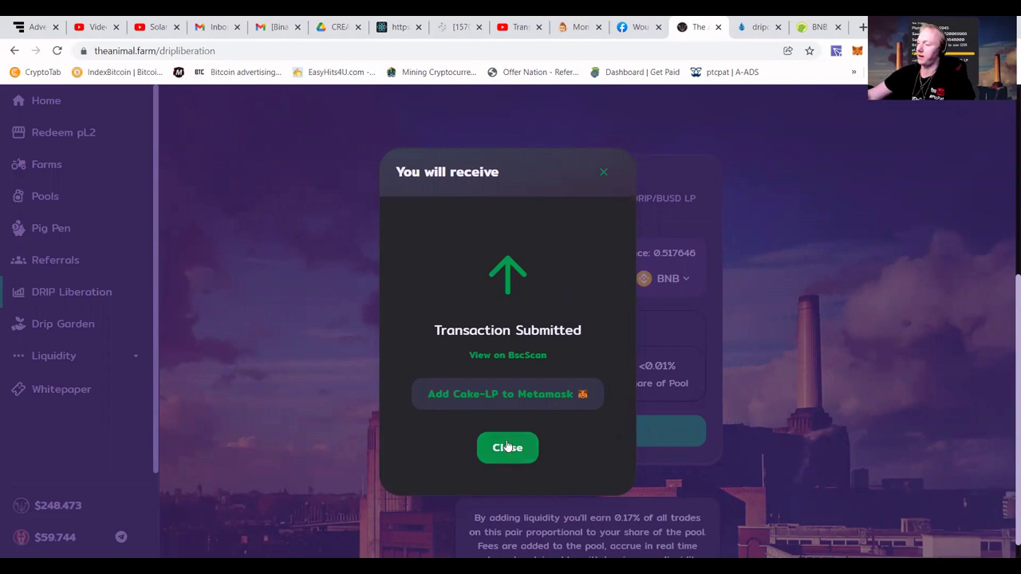
left_click(659, 176)
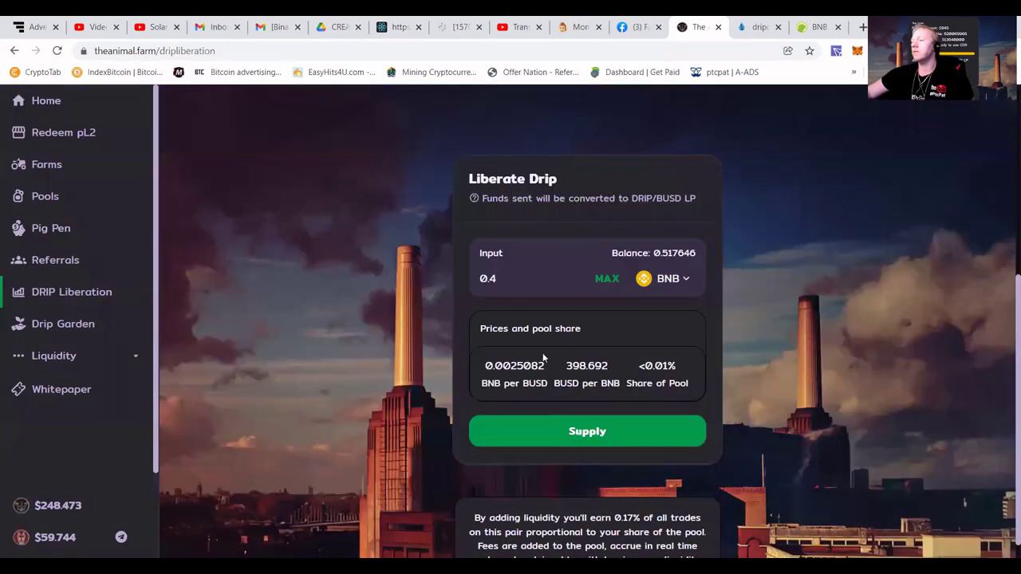
Open the Drip Garden and buy 25 plants with the maximum Drip/BUSD LP balance
left_click(61, 325)
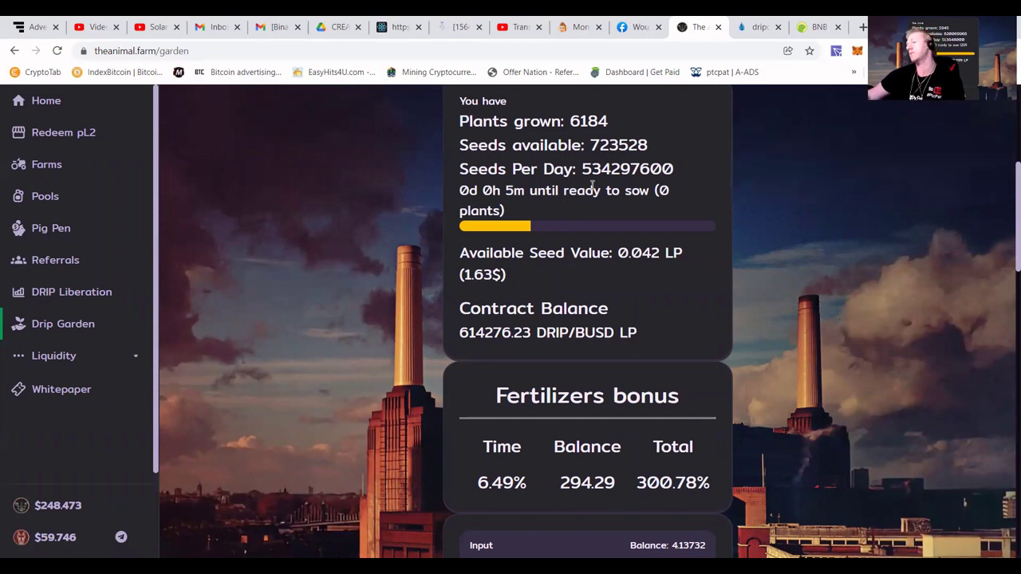
scroll(655, 196, "down", 1)
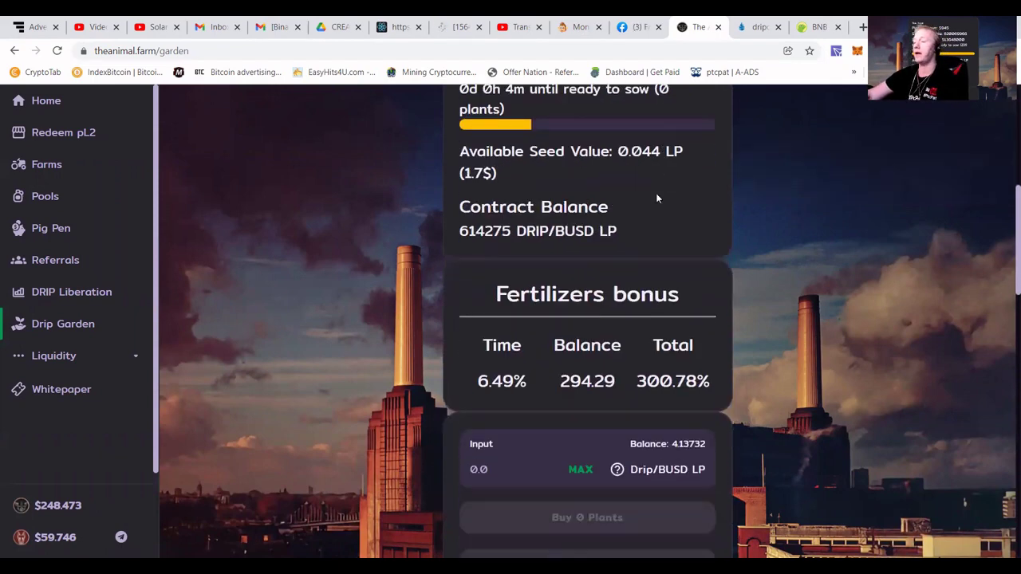
scroll(646, 413, "down", 1)
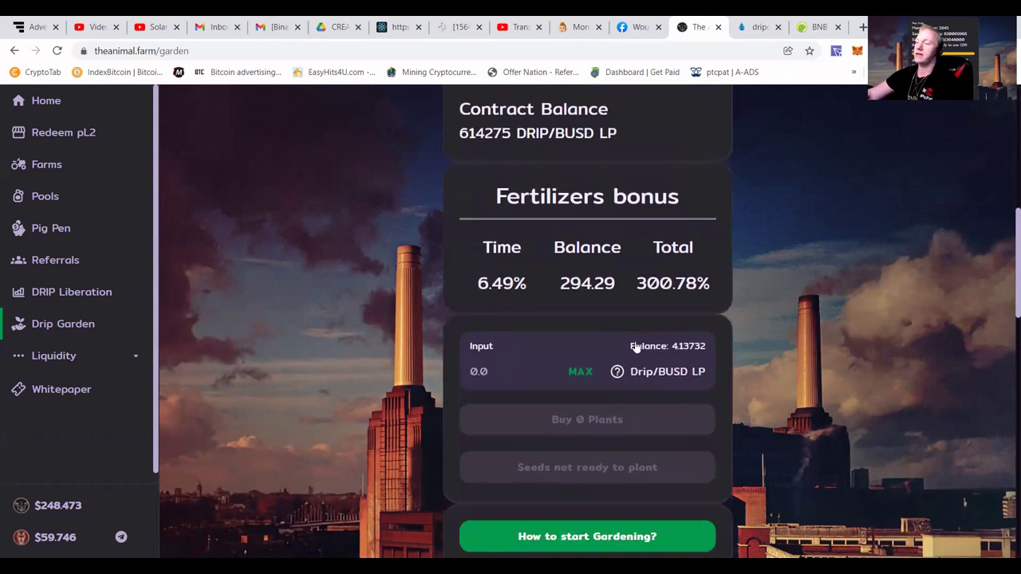
left_click(581, 373)
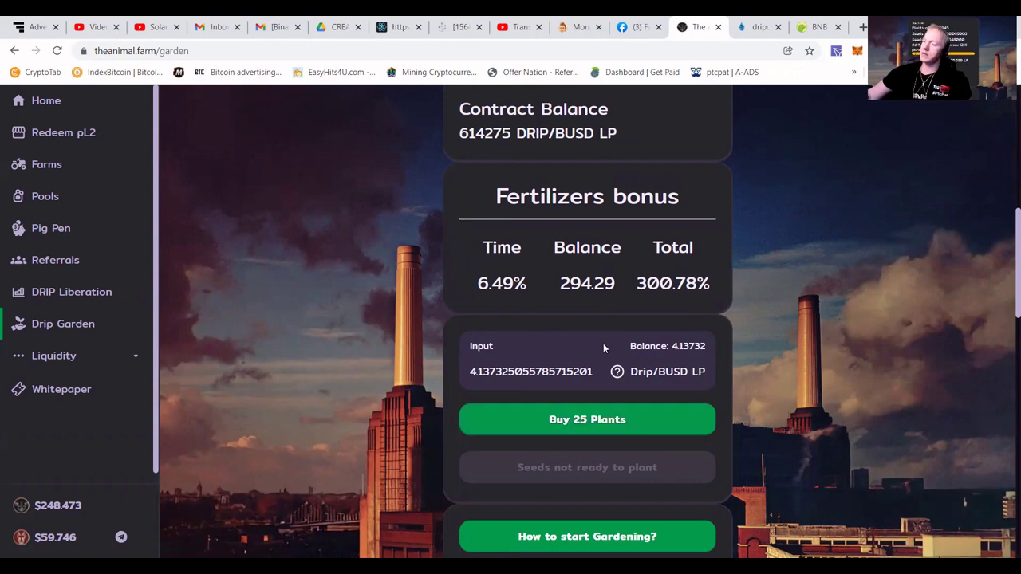
scroll(571, 328, "up", 5)
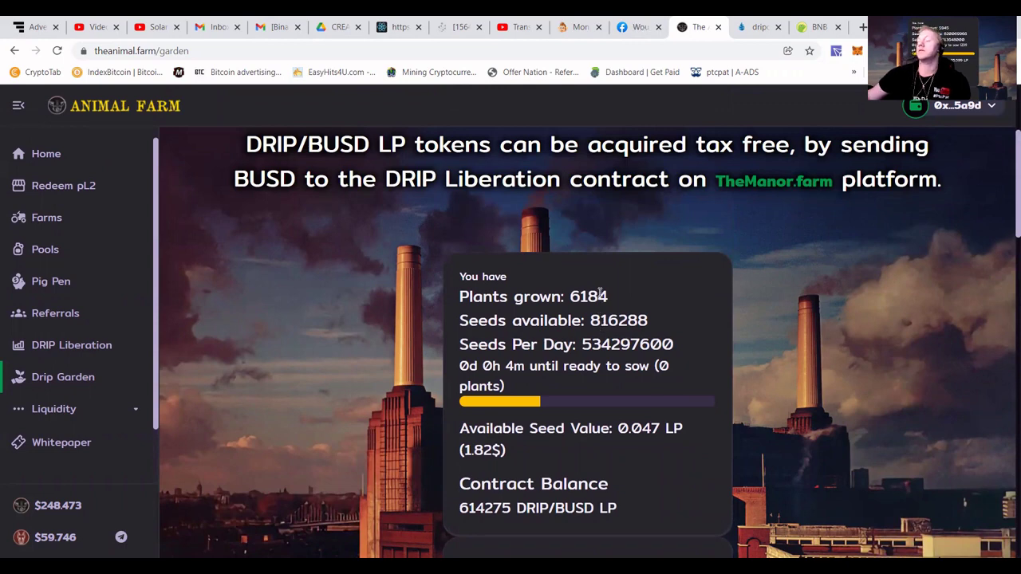
scroll(600, 293, "down", 4)
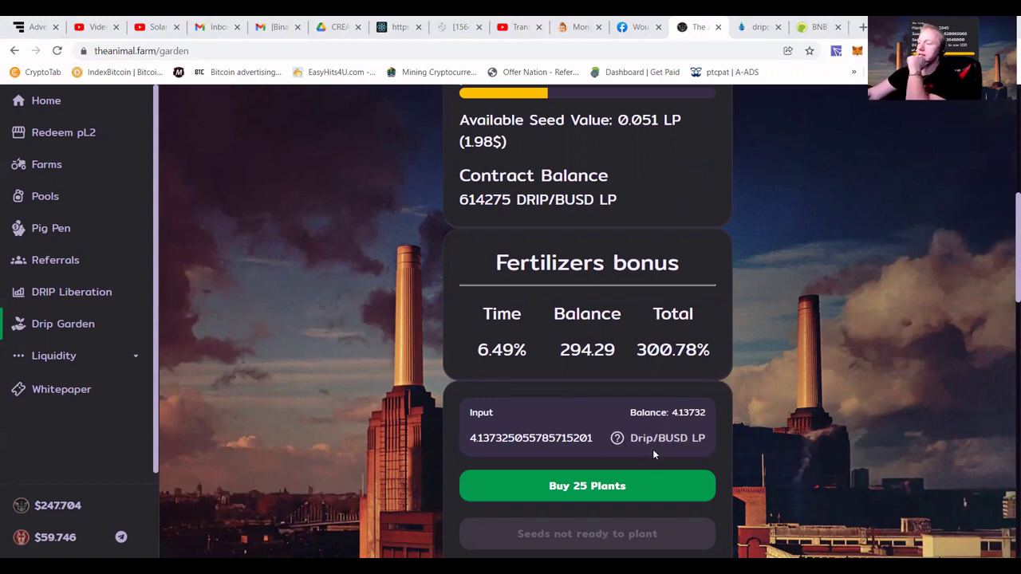
Check the Plants grown figure in the garden overview after the purchase and highlight its number
scroll(639, 416, "up", 5)
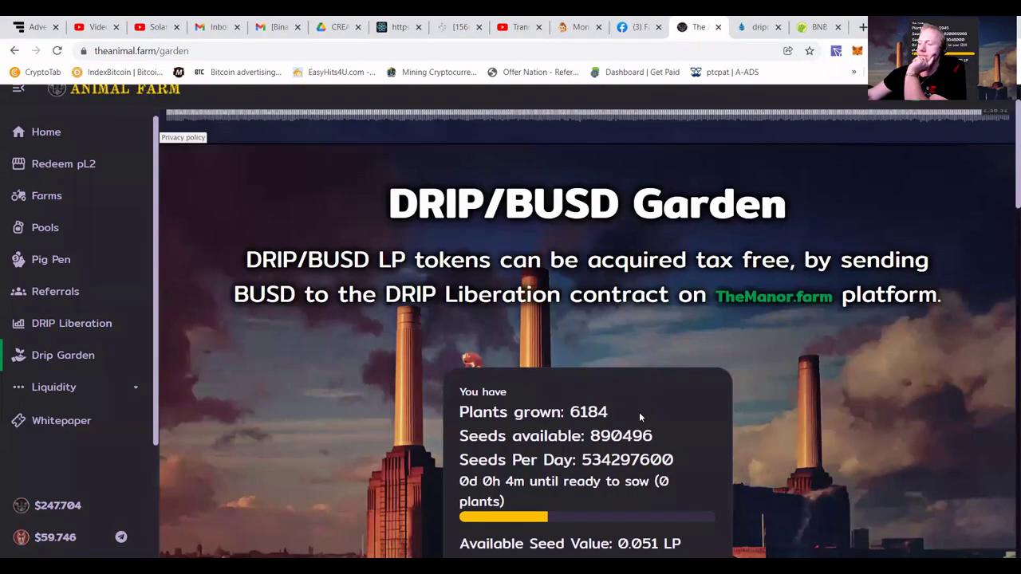
scroll(450, 320, "down", 3)
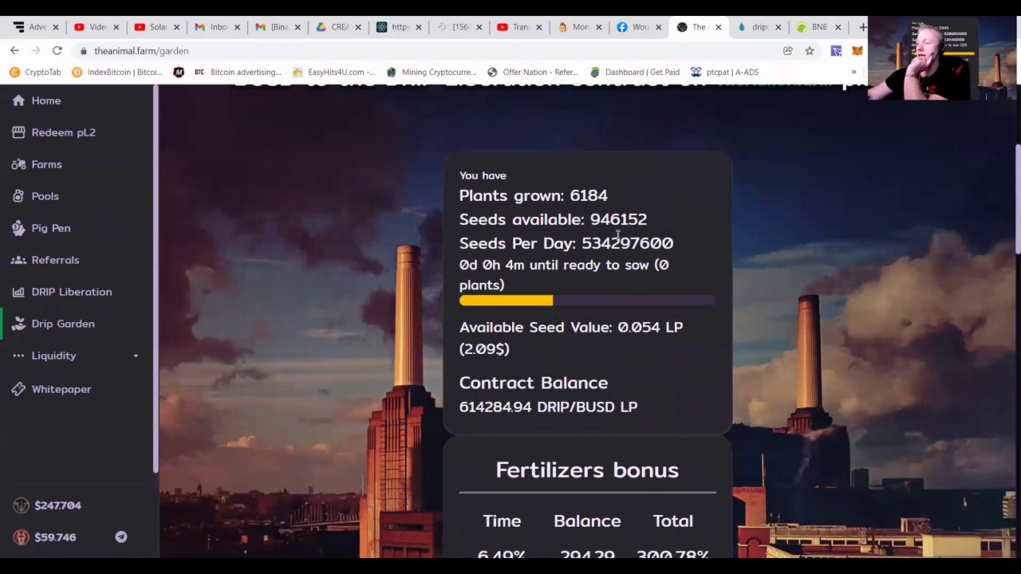
triple_click(591, 199)
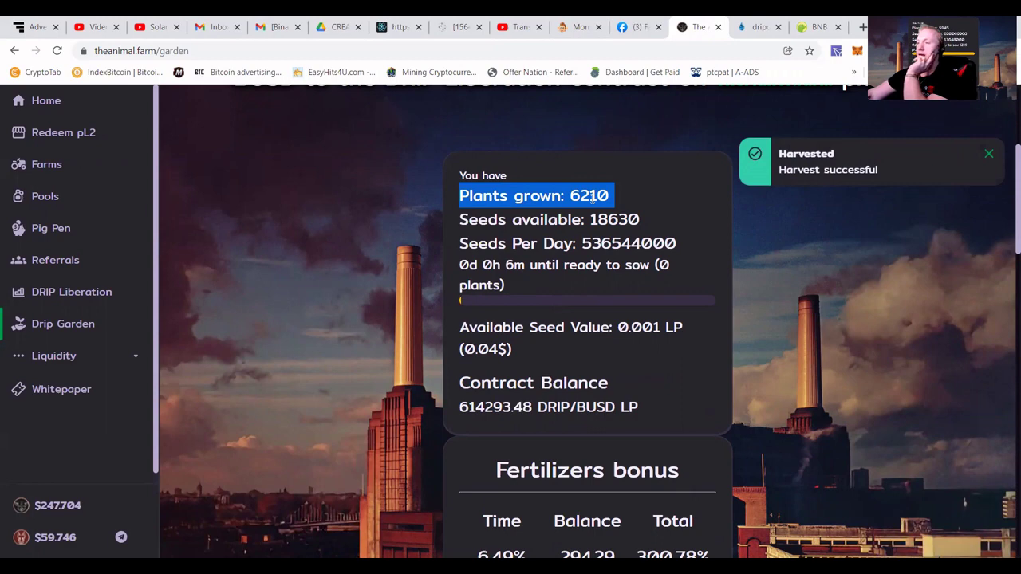
left_click(634, 193)
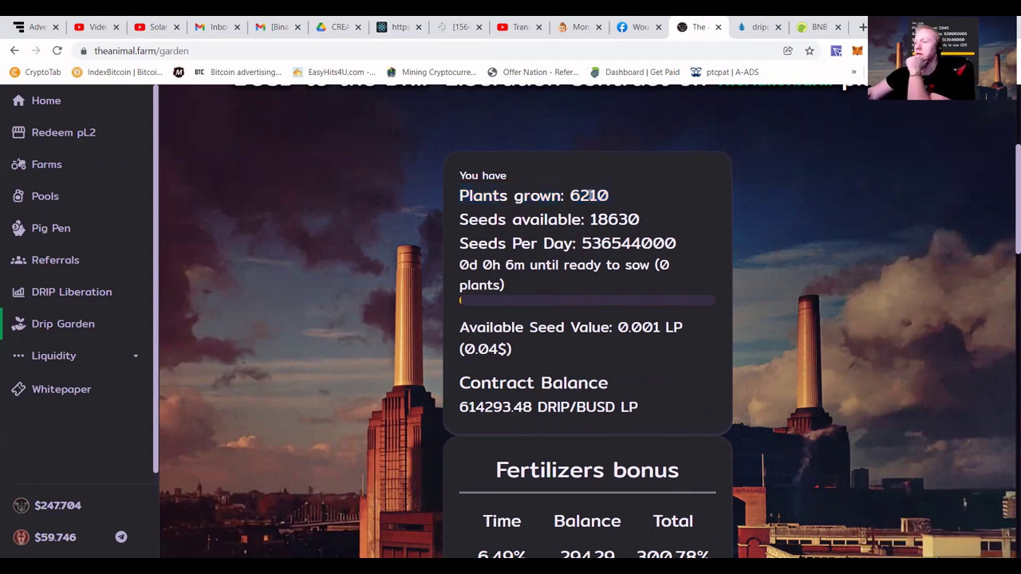
double_click(589, 195)
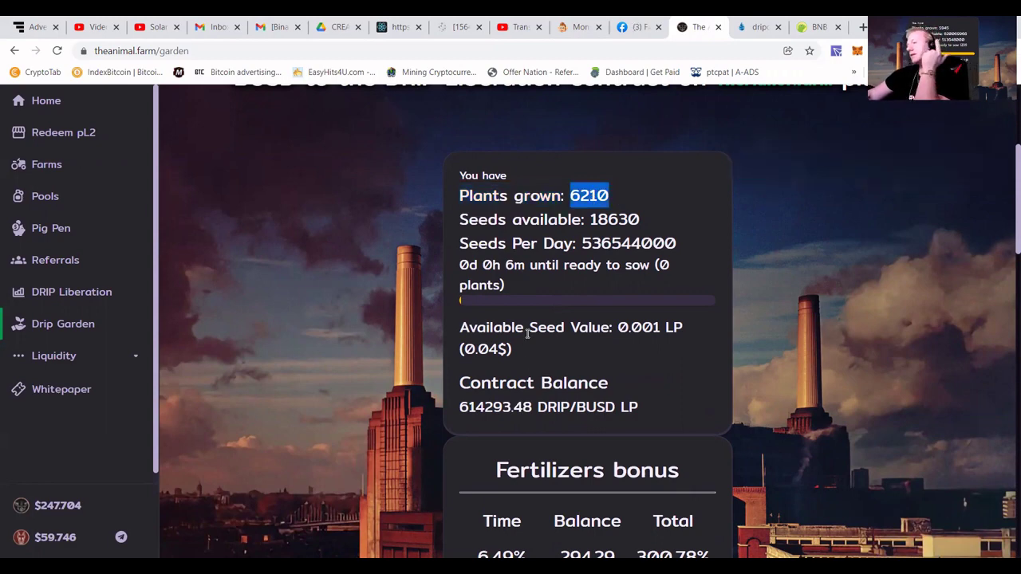
Open the DRIP Garden Scheduler at drip-scan.netlify.app/garden in a new tab and dismiss its donation notice
left_click(860, 28)
type("gard")
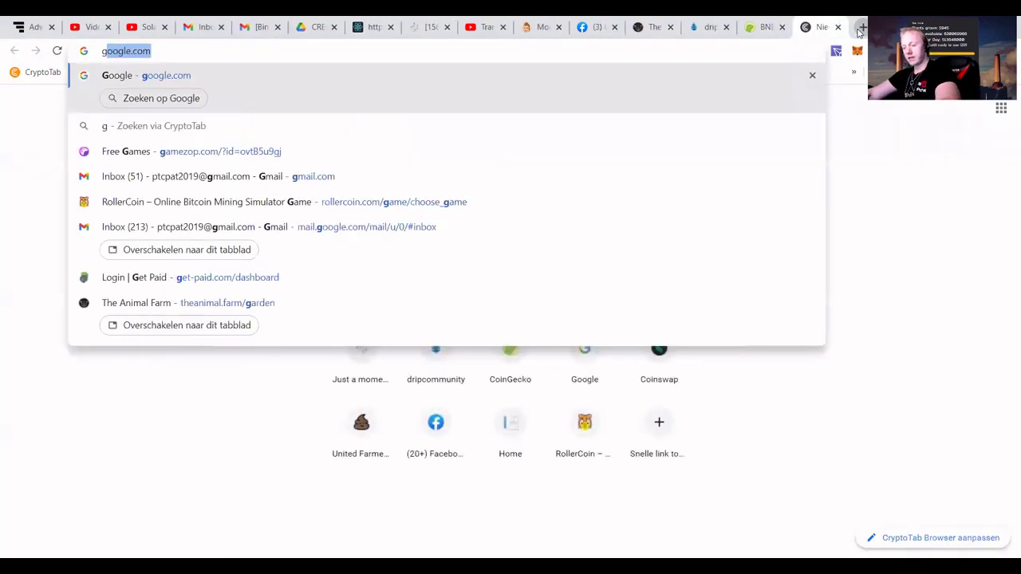
type("e")
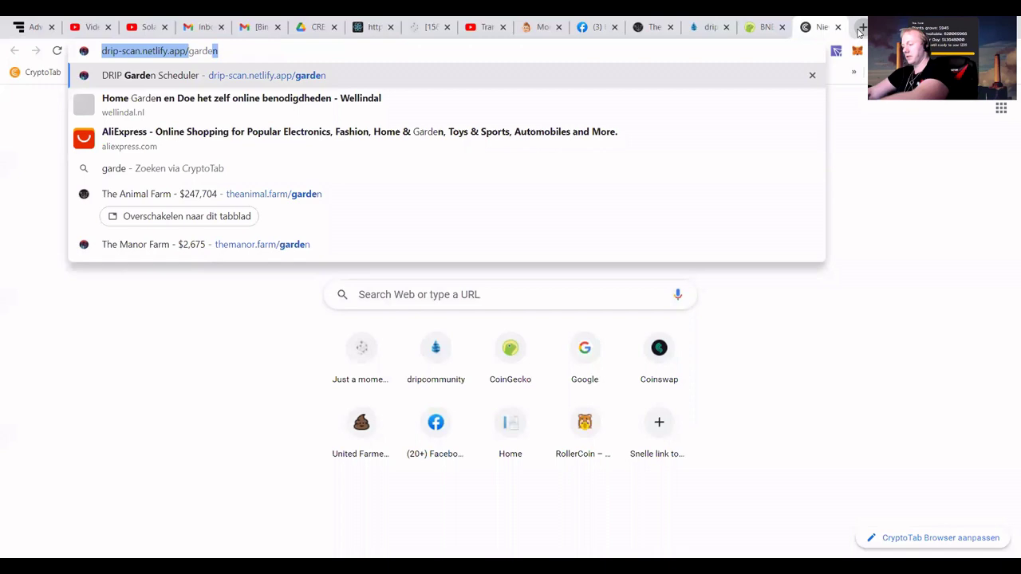
key("Return")
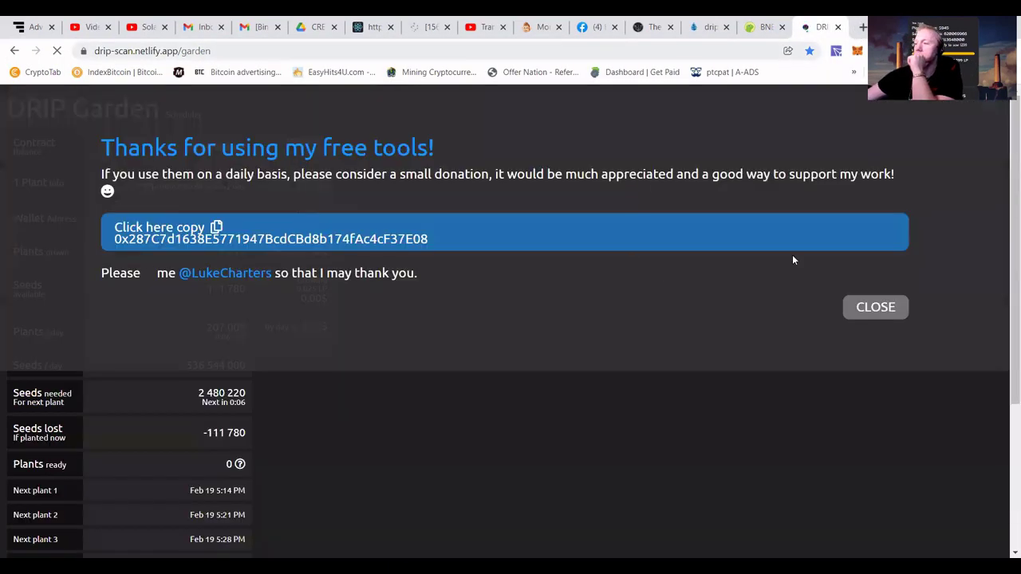
left_click(876, 307)
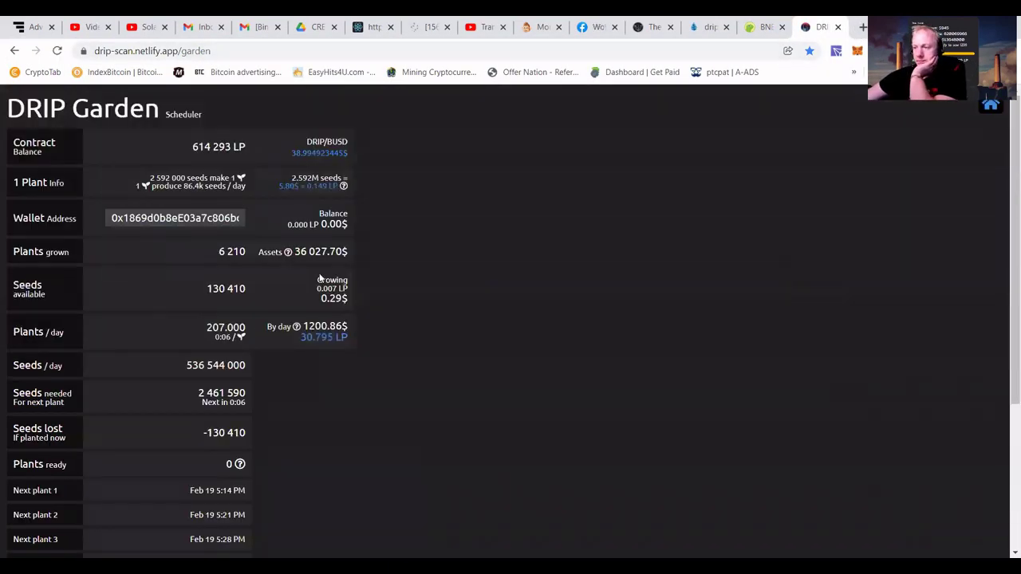
Examine the scheduler's asset value, daily earnings, DRIP/BUSD price and upcoming planting times
scroll(187, 273, "down", 1)
mouse_move(294, 264)
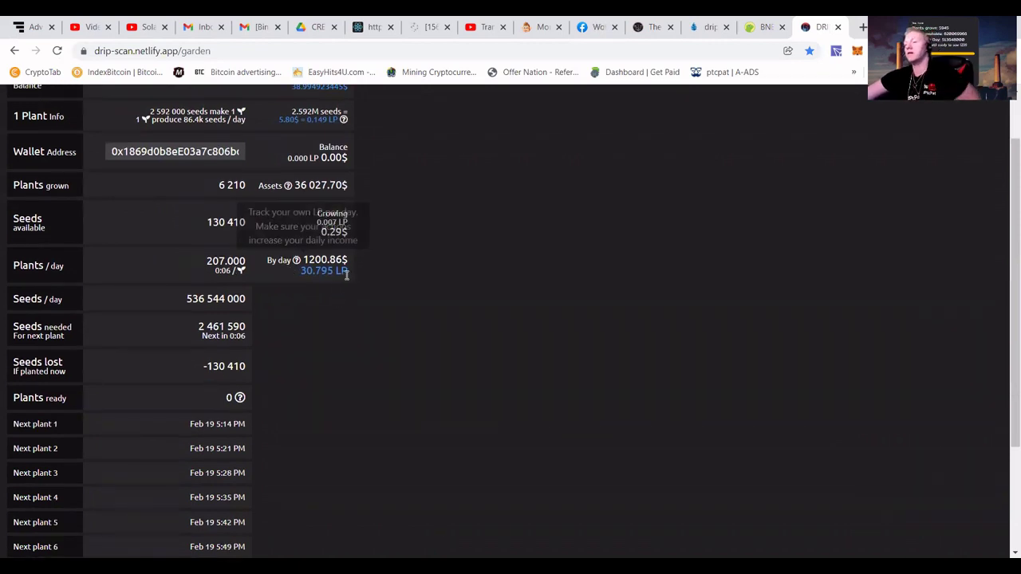
scroll(366, 275, "up", 1)
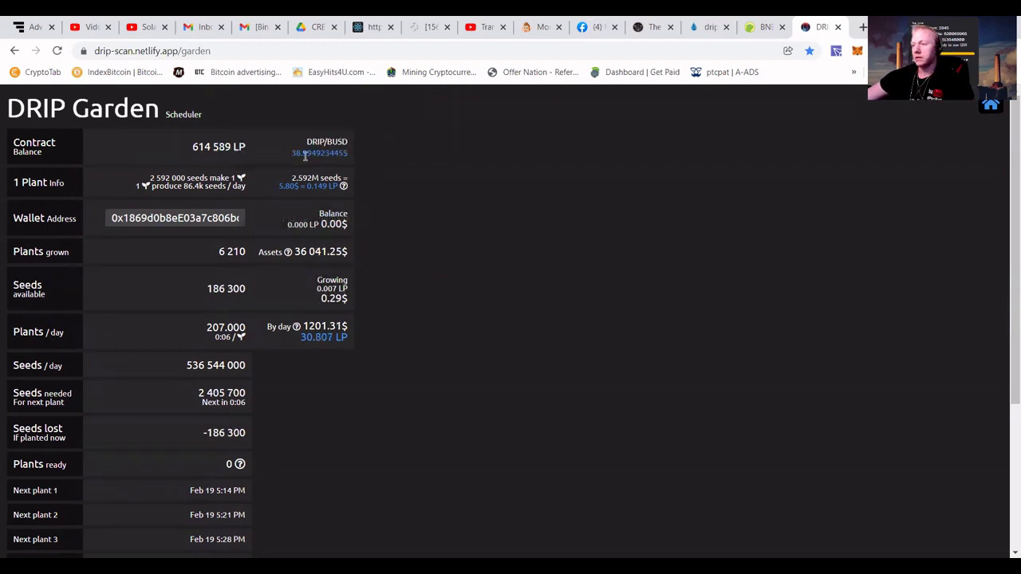
scroll(378, 283, "down", 3)
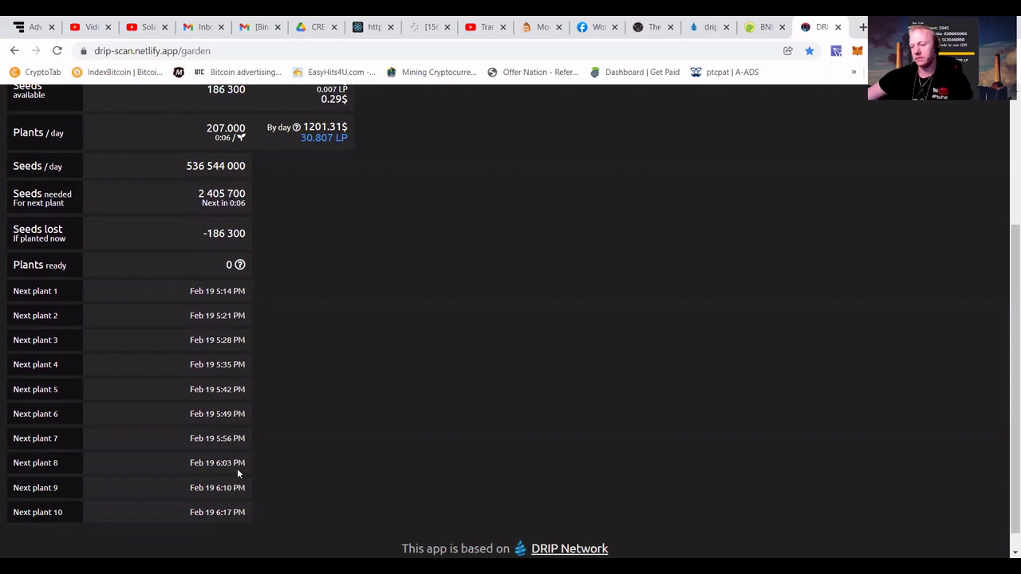
scroll(520, 204, "up", 3)
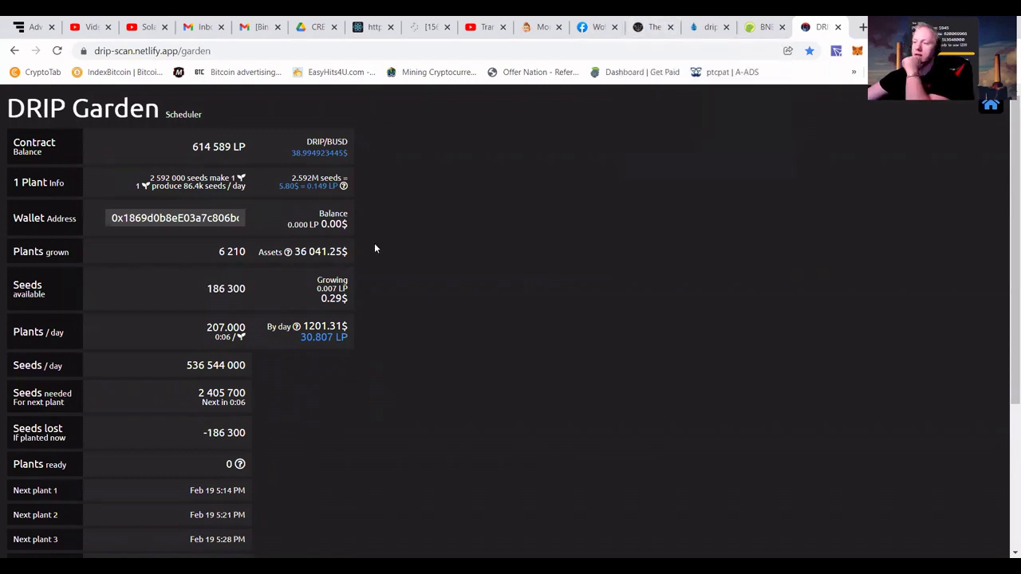
mouse_move(736, 30)
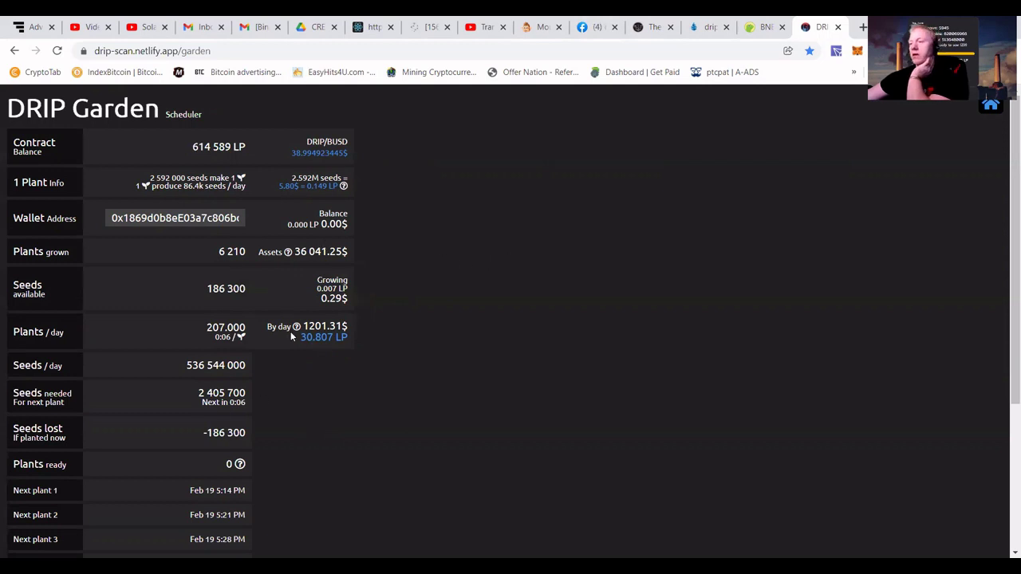
mouse_move(303, 328)
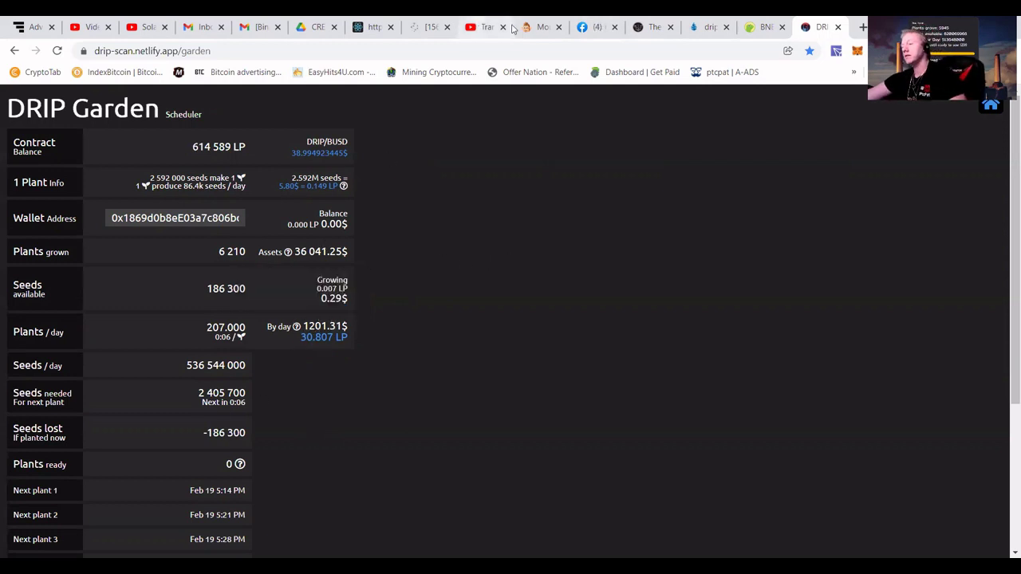
Return to the Animal Farm Drip Garden and review the plant figures, Fertilizers bonus and plant purchase form
left_click(651, 28)
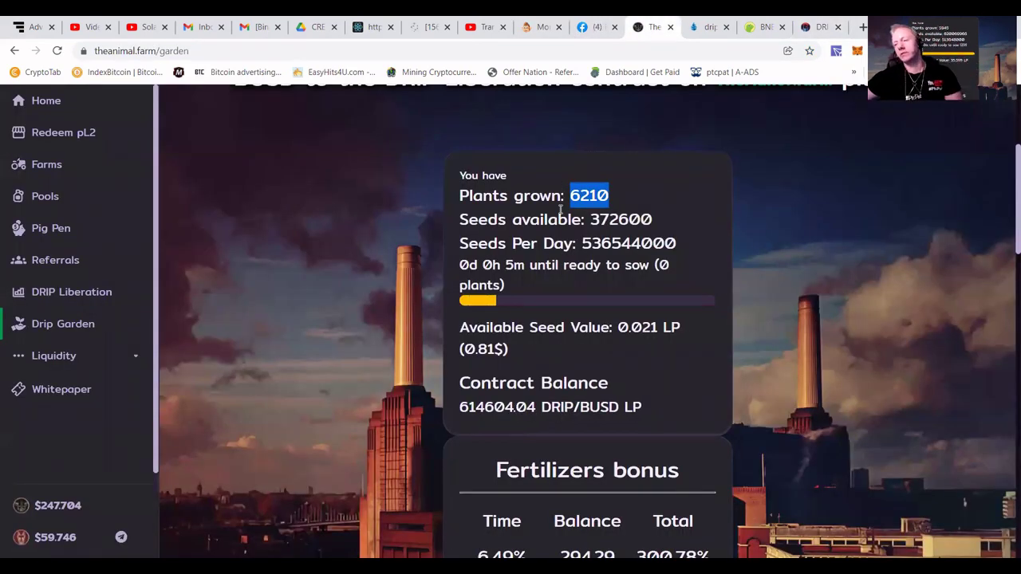
scroll(507, 295, "down", 3)
scroll(616, 278, "down", 2)
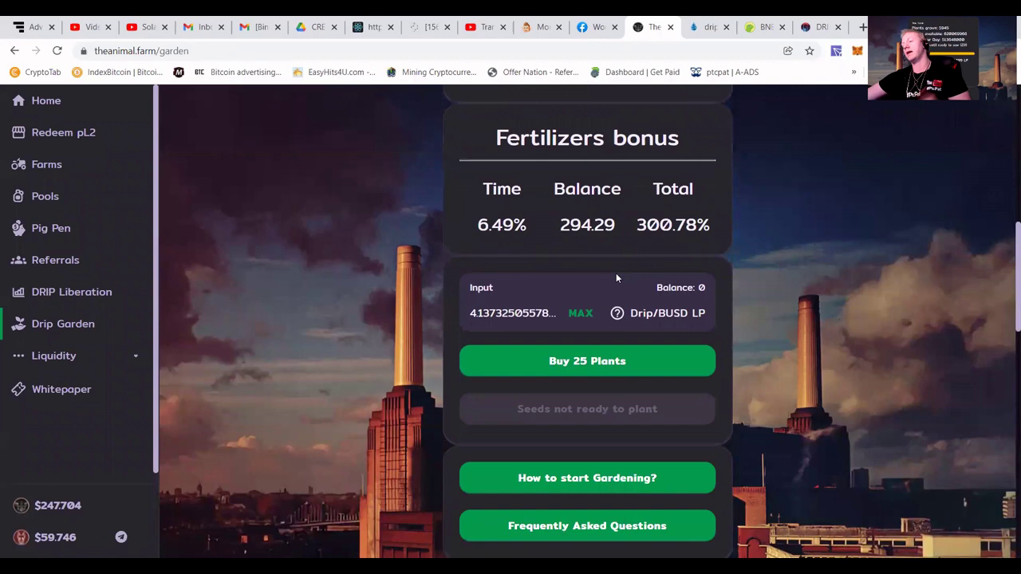